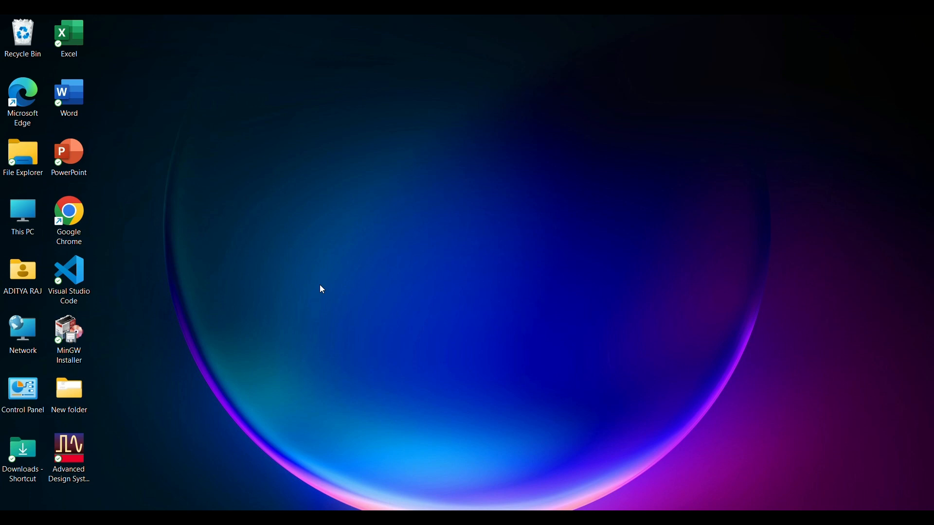
Launch Advanced Design System with the ADS Design Environment license and dismiss the welcome window
{"action": "double_click", "coordinate": [82, 463]}
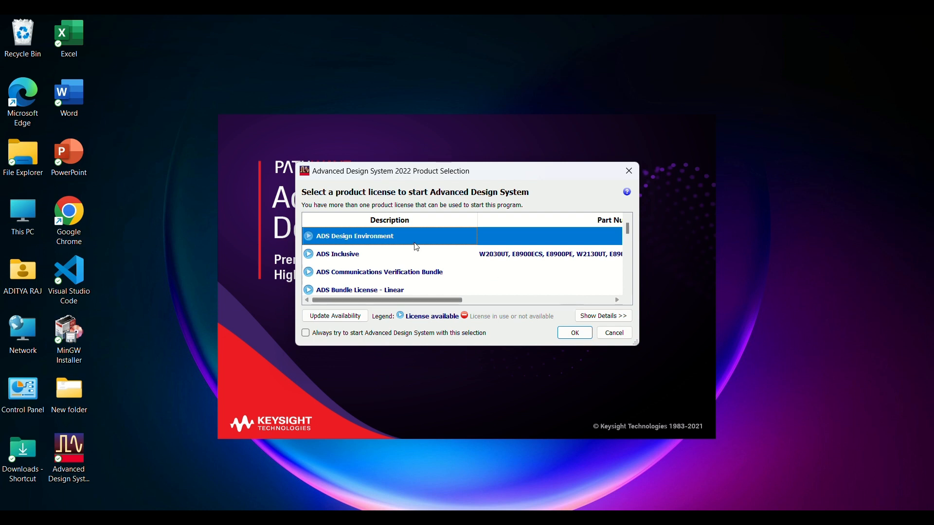
{"action": "left_click", "coordinate": [578, 334]}
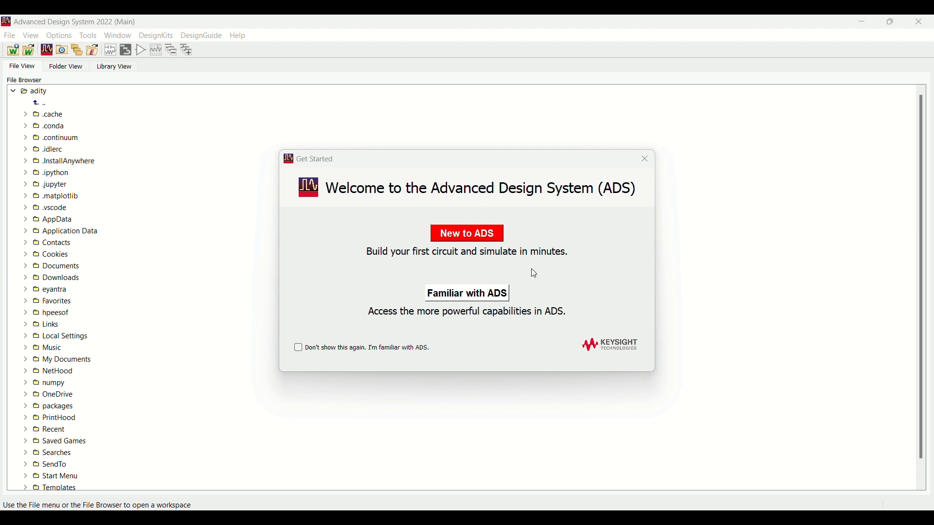
{"action": "left_click", "coordinate": [646, 160]}
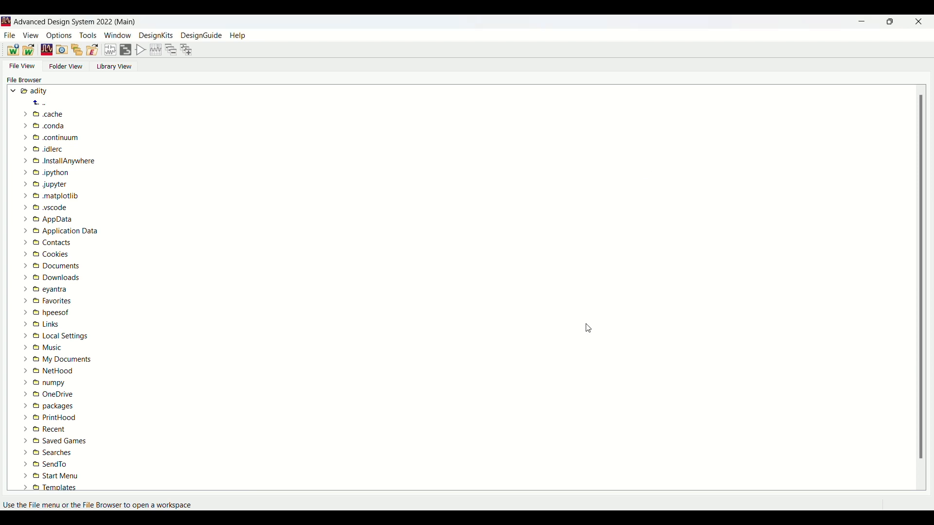
Create a new workspace named first_wrk in the default folder
{"action": "left_click", "coordinate": [14, 54]}
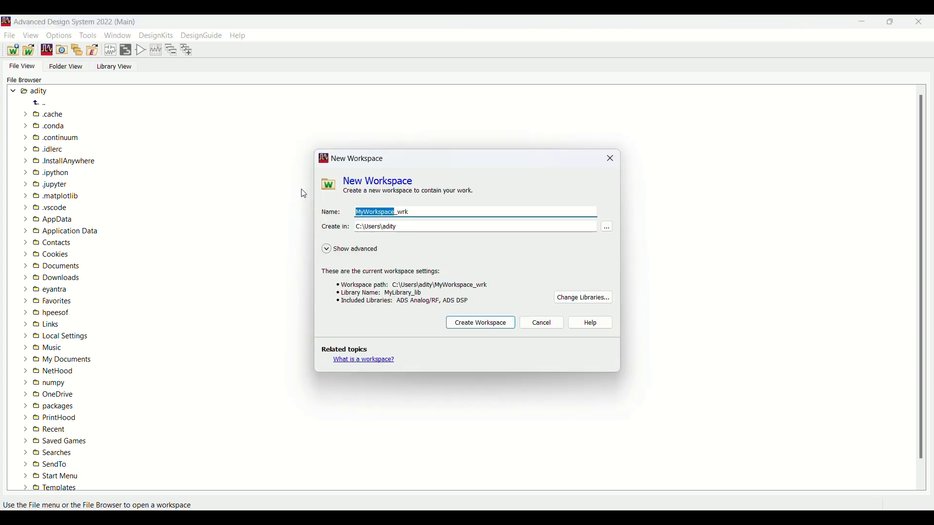
{"action": "left_click", "coordinate": [395, 210]}
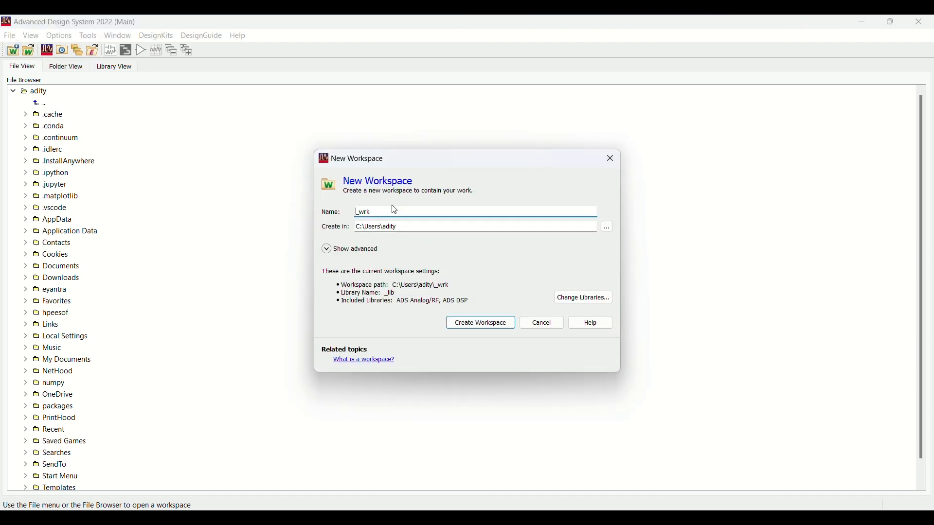
{"action": "type", "text": "first"}
{"action": "left_click", "coordinate": [494, 324]}
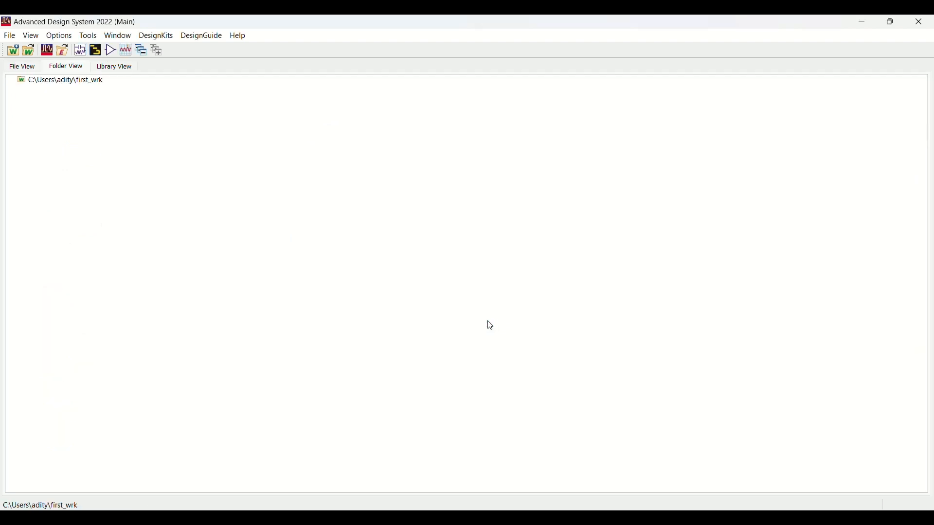
Create a new schematic for cell_1 in the library first_lib
{"action": "left_click", "coordinate": [115, 41]}
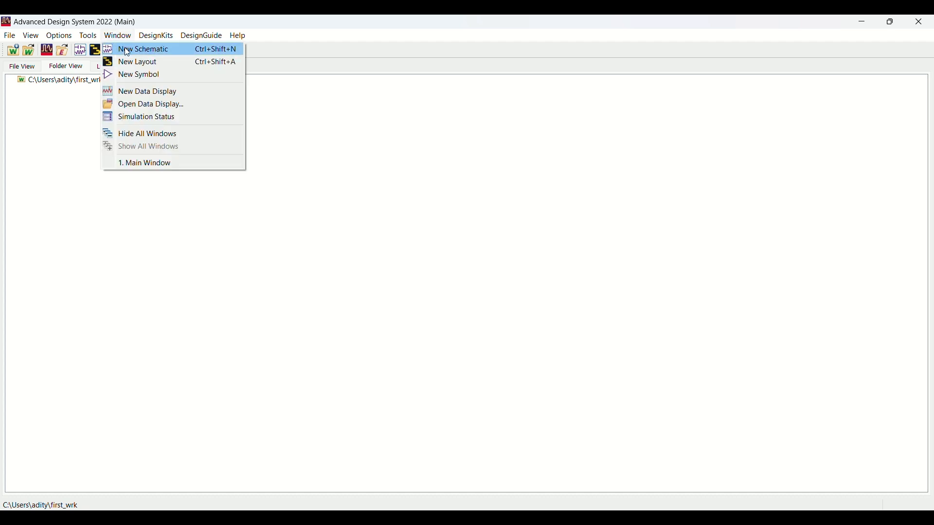
{"action": "left_click", "coordinate": [127, 50]}
{"action": "left_click", "coordinate": [460, 299]}
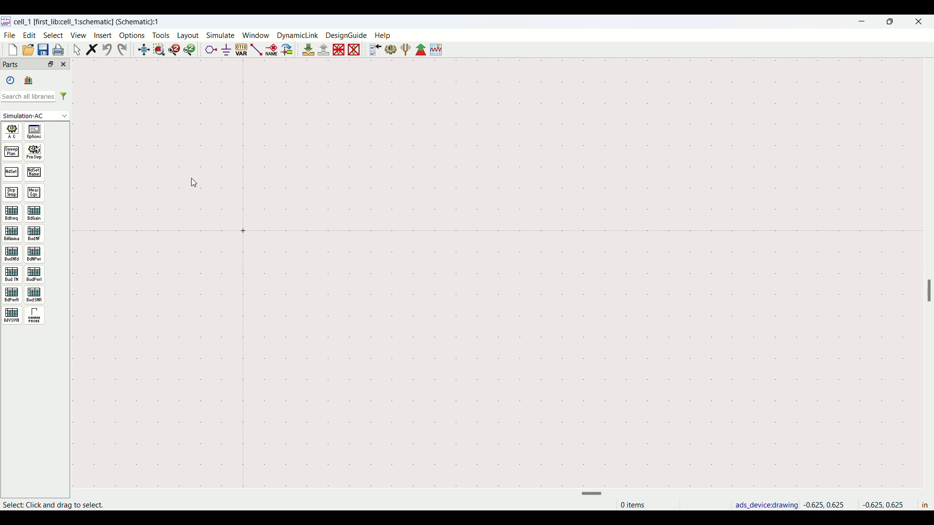
Place a horizontal resistor R from the Lumped-Components palette just below and right of the schematic origin
{"action": "left_click", "coordinate": [65, 116]}
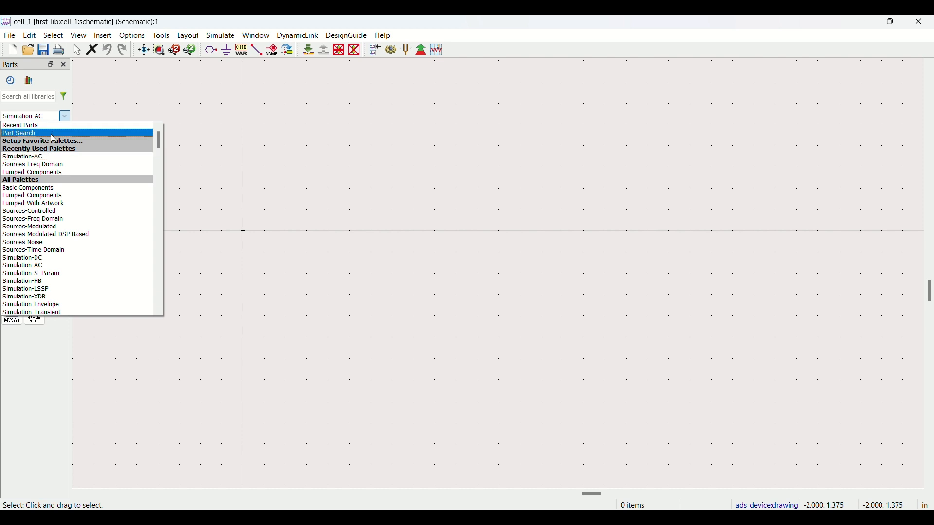
{"action": "left_click", "coordinate": [48, 173]}
{"action": "left_click", "coordinate": [9, 135]}
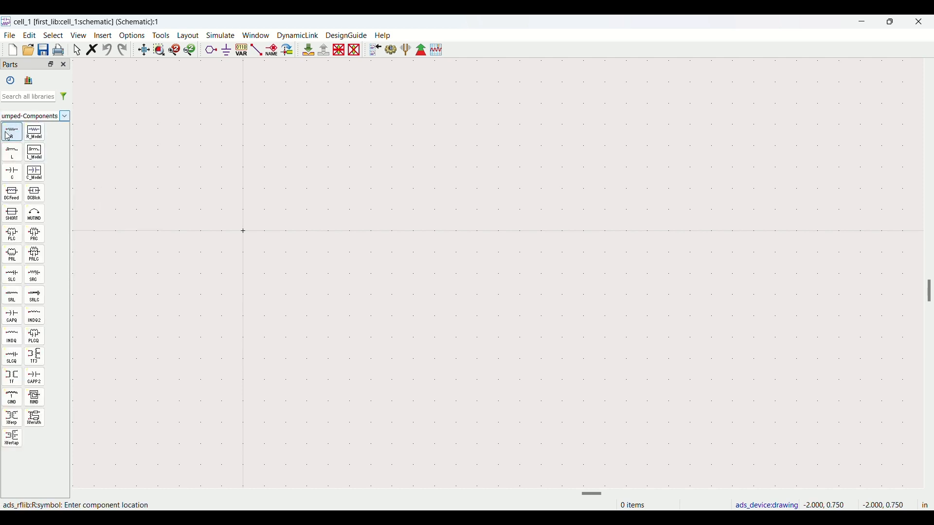
{"action": "left_click", "coordinate": [340, 260]}
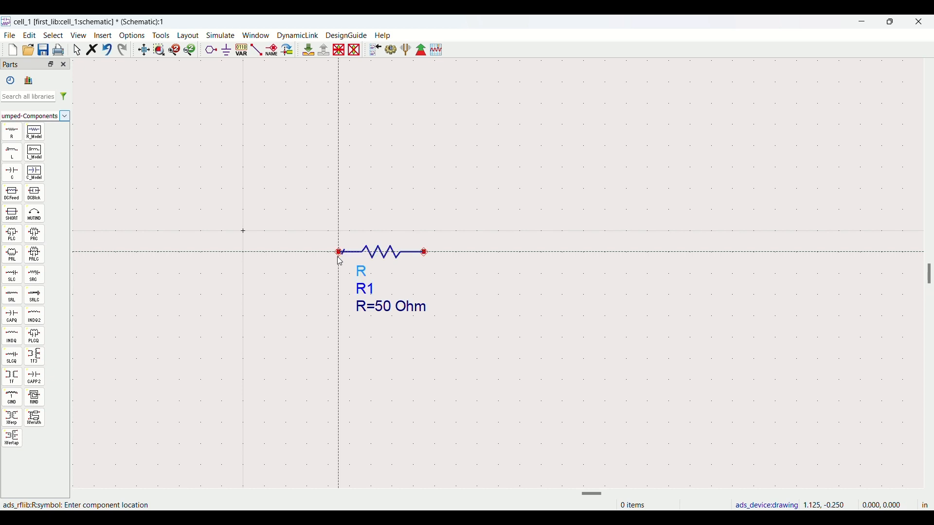
{"action": "key", "text": "Escape"}
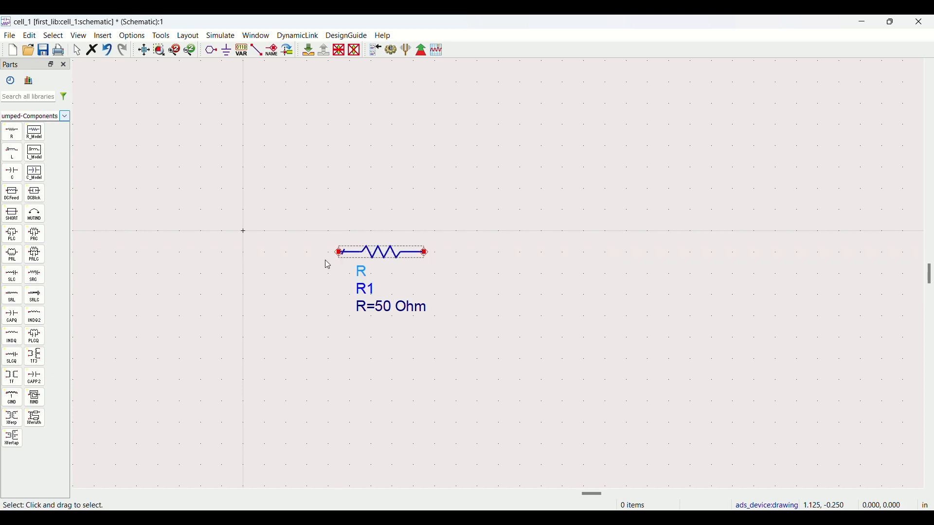
Place a capacitor C rotated to vertical, right of the resistor with its upper pin level with the resistor
{"action": "left_click", "coordinate": [12, 173]}
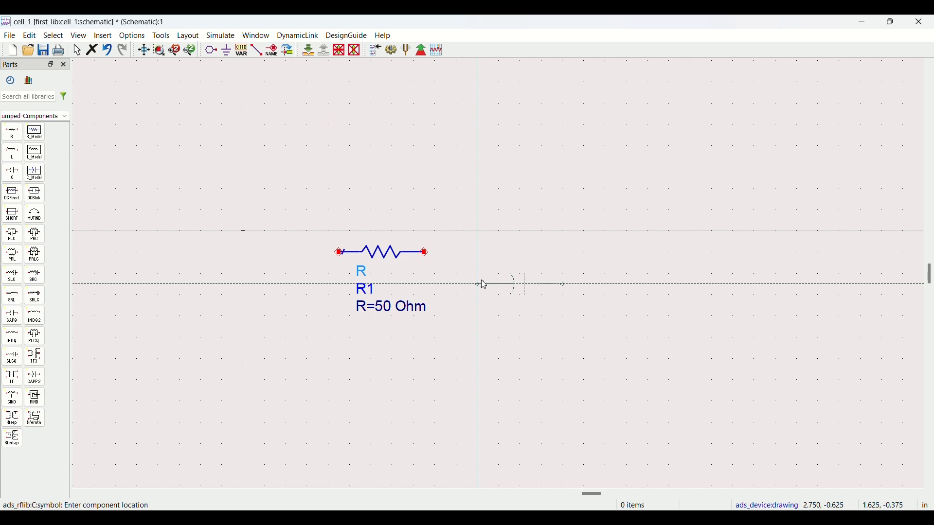
{"action": "key", "text": "ctrl+r"}
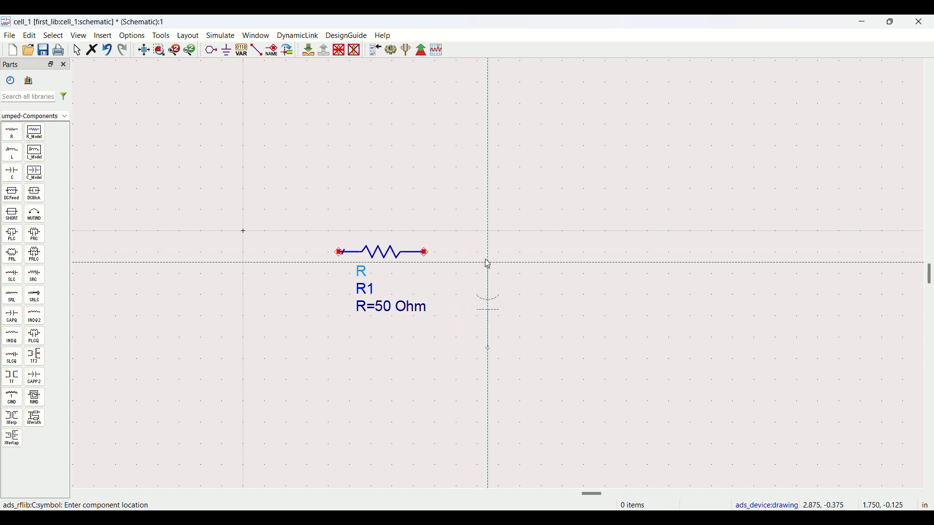
{"action": "left_click", "coordinate": [510, 254]}
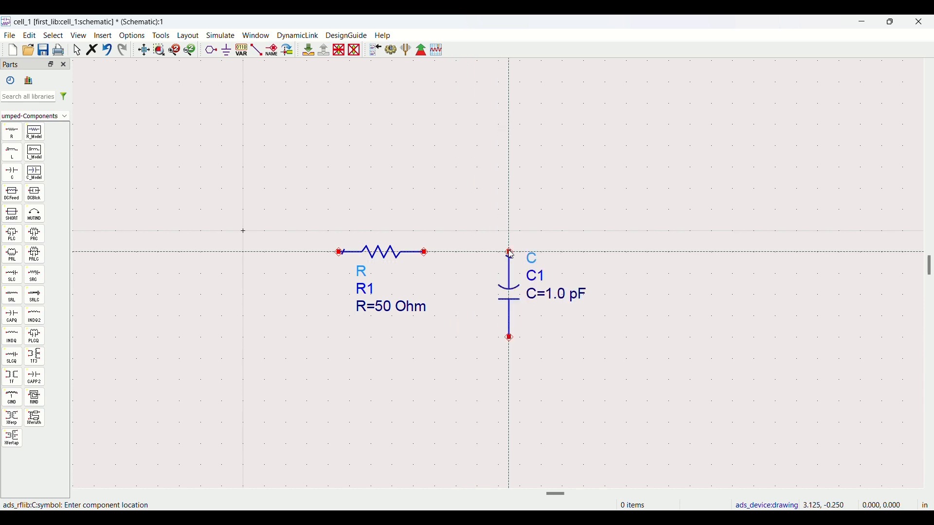
{"action": "key", "text": "Escape"}
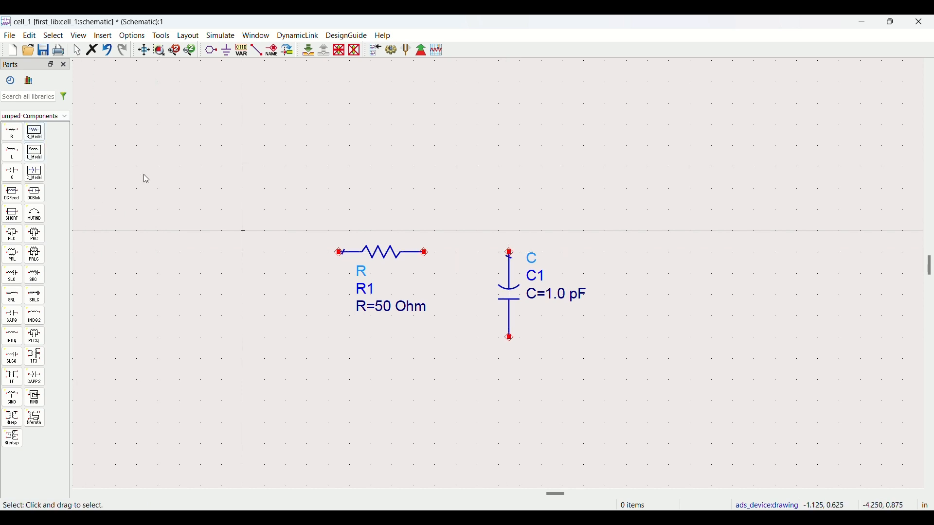
Place a V_AC source from Sources-Freq Domain left of the resistor and move it further left, clear of the resistor's labels
{"action": "left_click", "coordinate": [66, 118]}
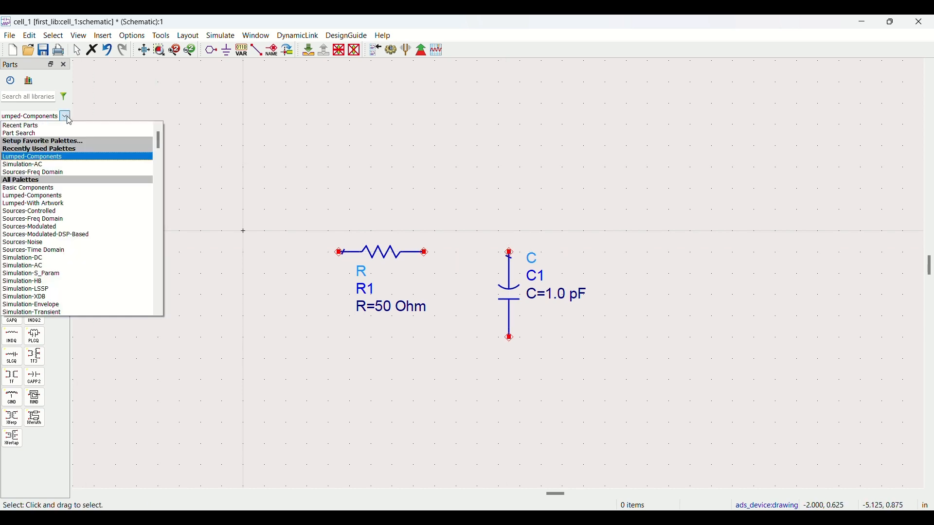
{"action": "left_click", "coordinate": [48, 173]}
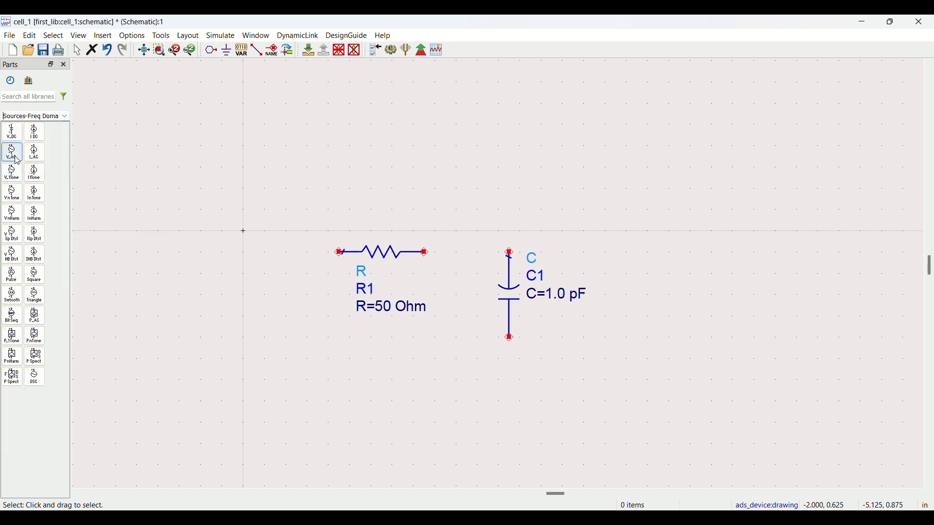
{"action": "left_click", "coordinate": [12, 153]}
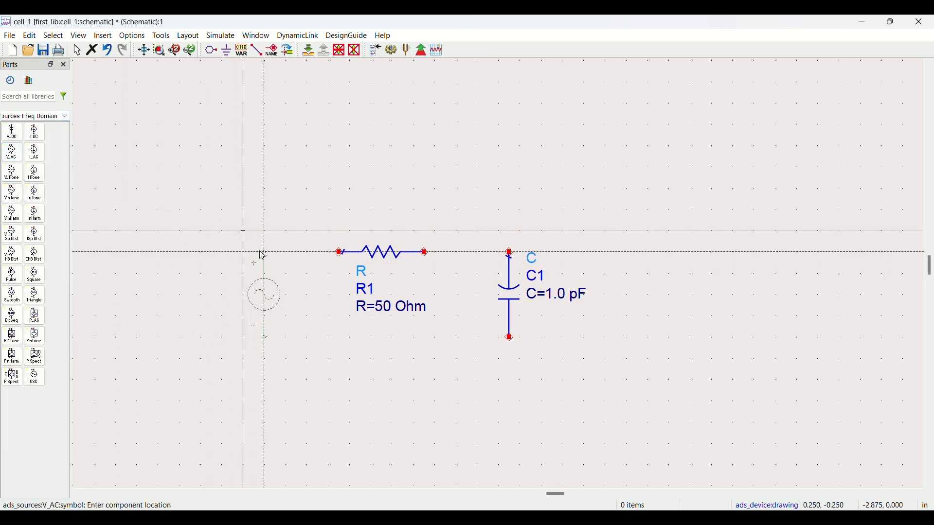
{"action": "left_click", "coordinate": [261, 254]}
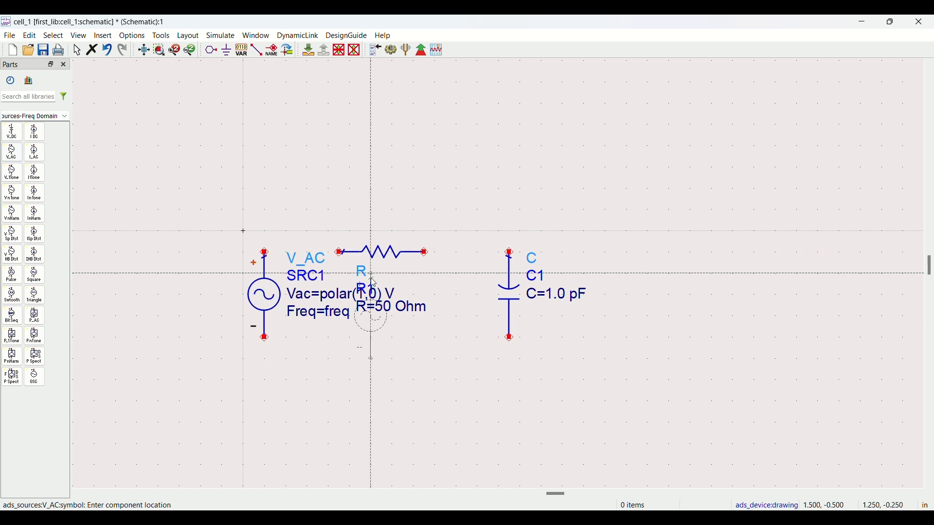
{"action": "key", "text": "Escape"}
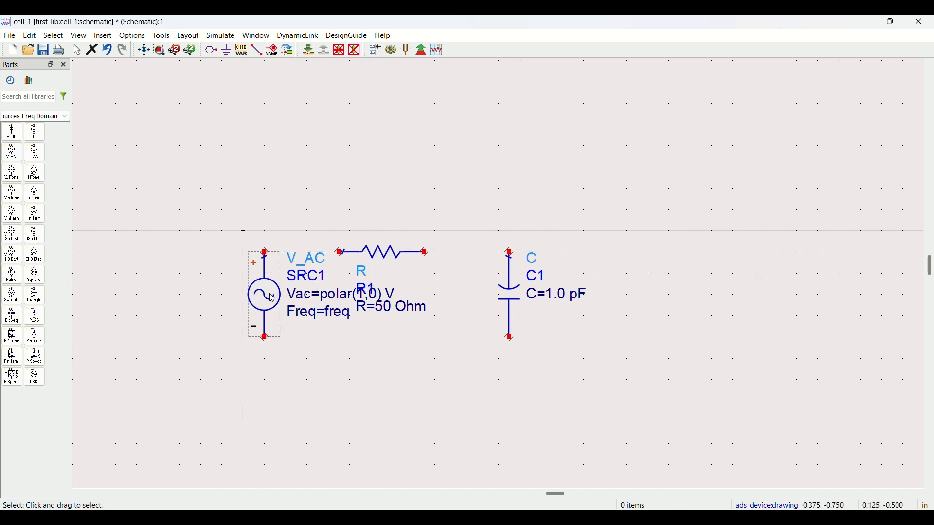
{"action": "left_click_drag", "start_coordinate": [273, 298], "coordinate": [214, 295]}
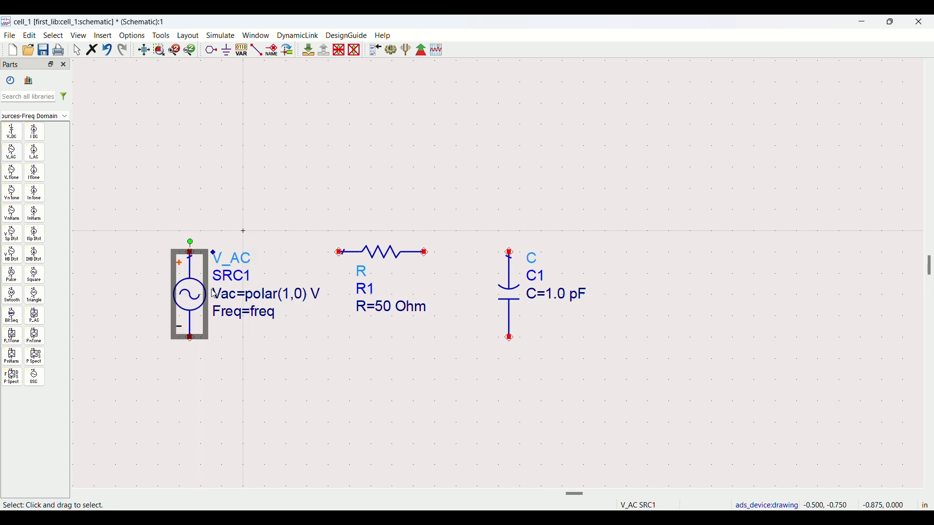
Wire the AC source's positive pin to the resistor and the resistor's other end to the capacitor's upper pin
{"action": "left_click", "coordinate": [258, 51]}
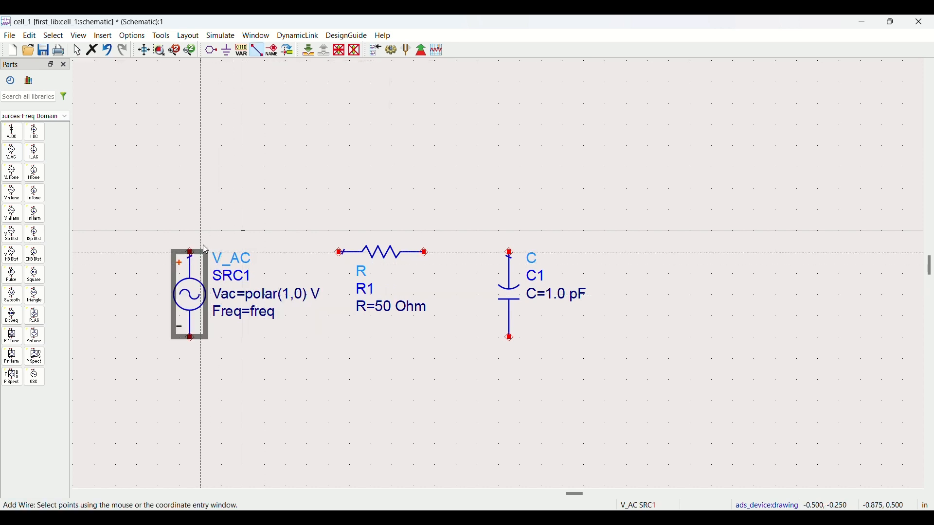
{"action": "key", "text": "Escape"}
{"action": "left_click", "coordinate": [258, 52]}
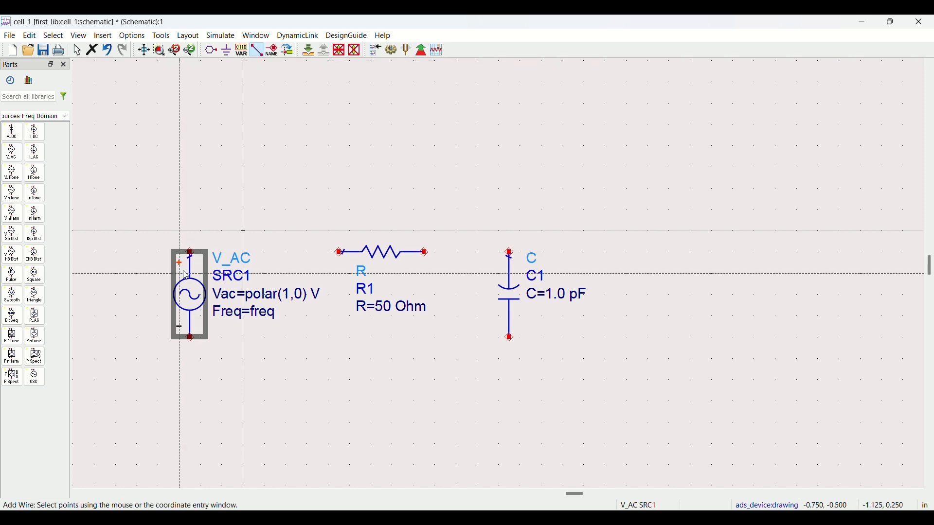
{"action": "left_click", "coordinate": [190, 252]}
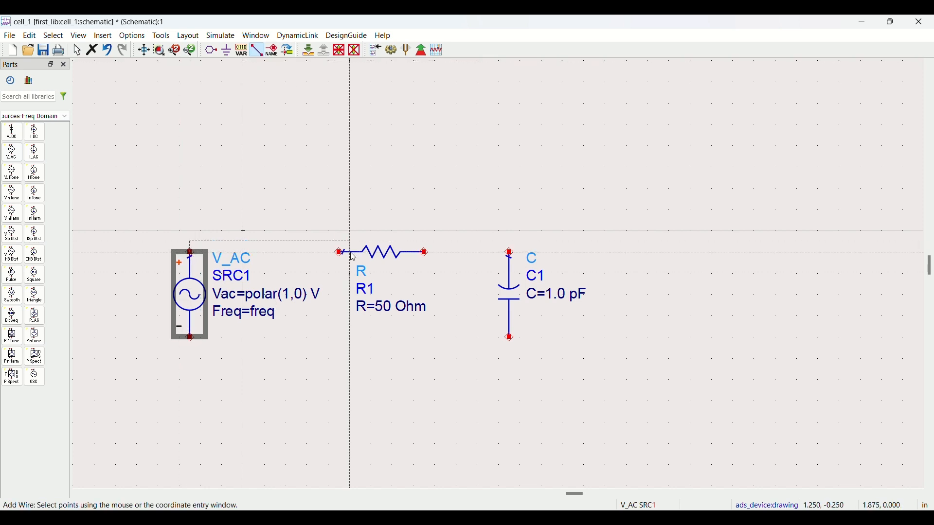
{"action": "left_click", "coordinate": [339, 252]}
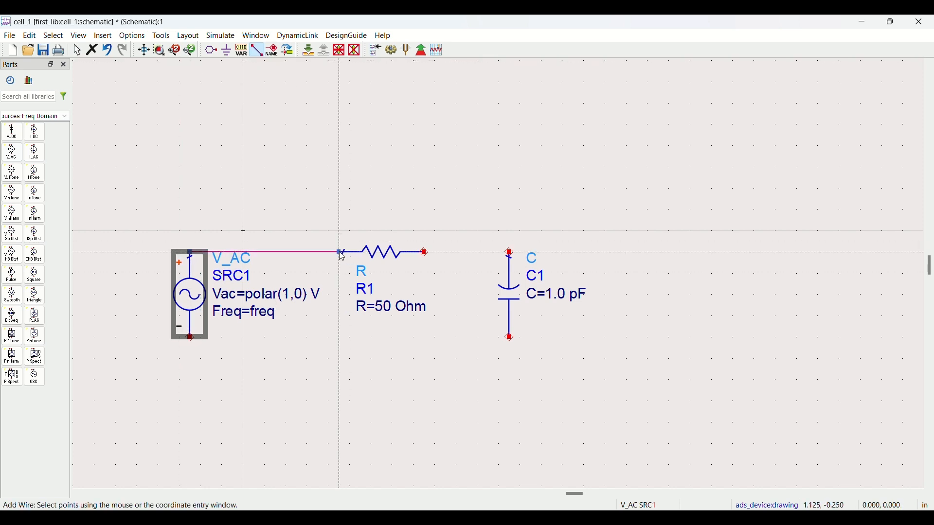
{"action": "left_click", "coordinate": [425, 252]}
{"action": "left_click", "coordinate": [510, 253]}
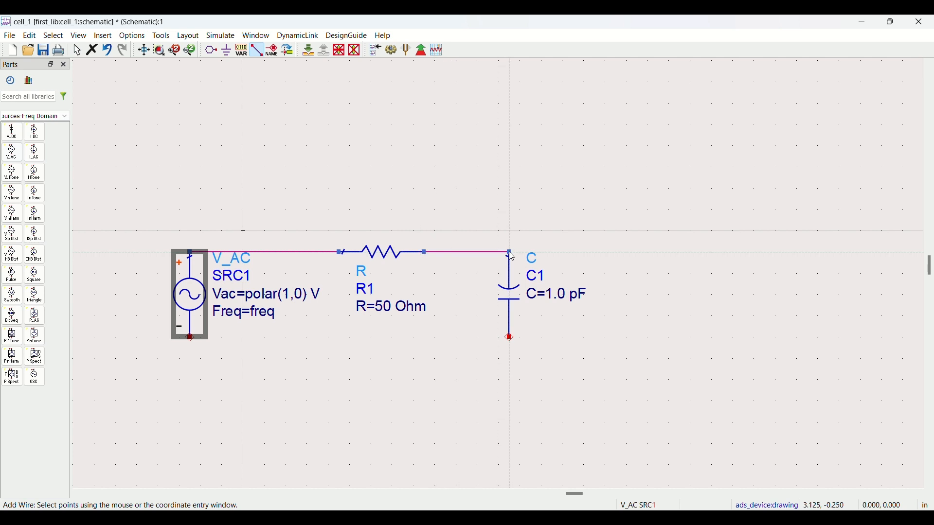
{"action": "key", "text": "Escape"}
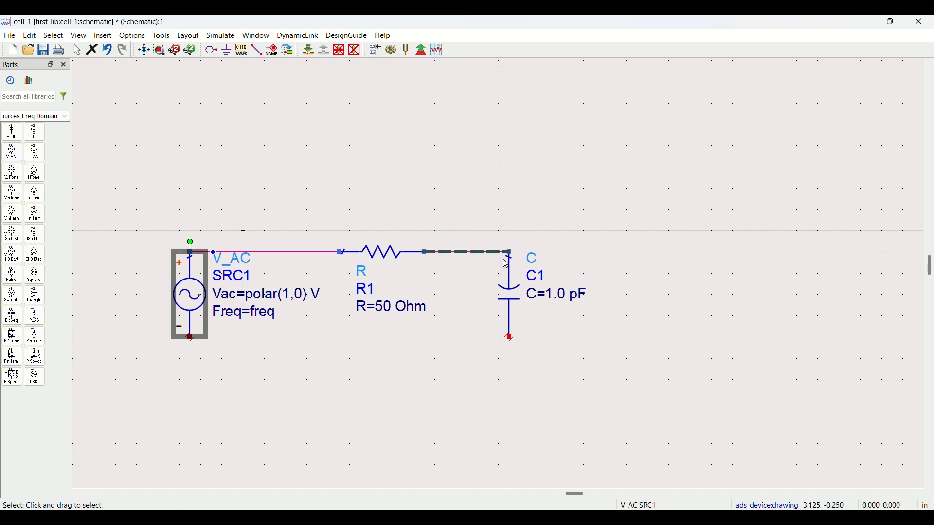
{"action": "left_click", "coordinate": [279, 167]}
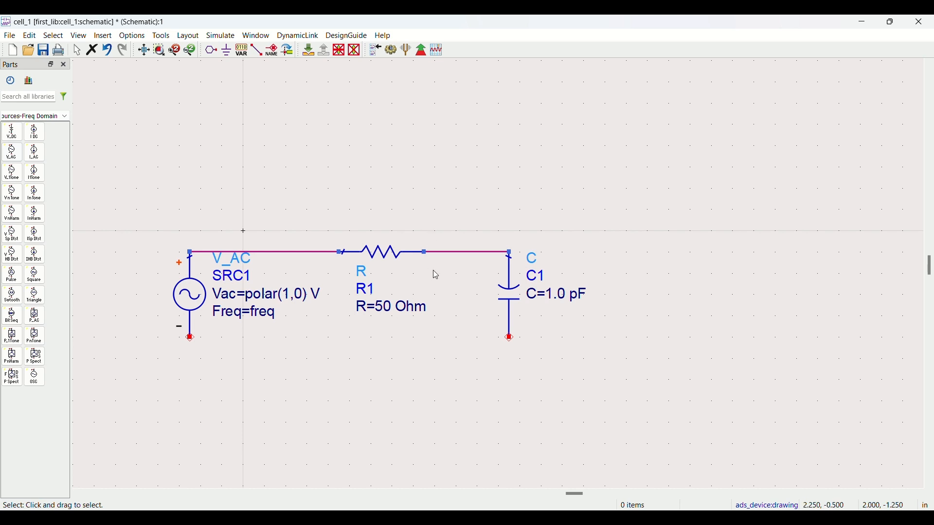
Attach ground symbols to the AC source's negative pin and the capacitor's lower pin
{"action": "left_click", "coordinate": [226, 51]}
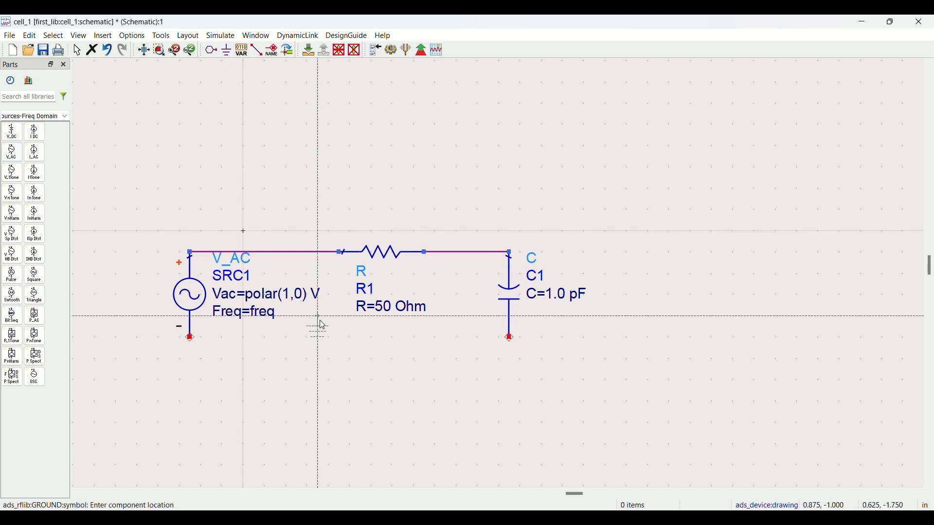
{"action": "left_click", "coordinate": [191, 338]}
{"action": "left_click", "coordinate": [514, 344]}
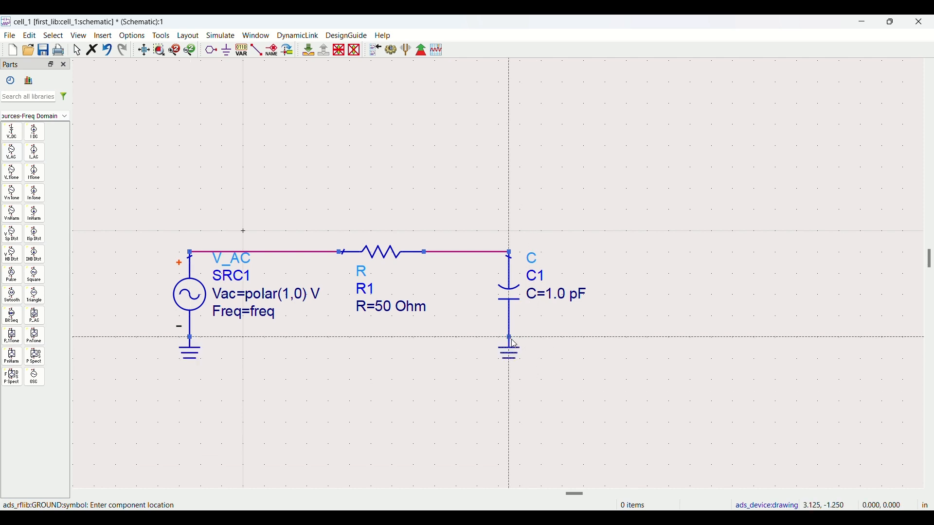
{"action": "key", "text": "Escape"}
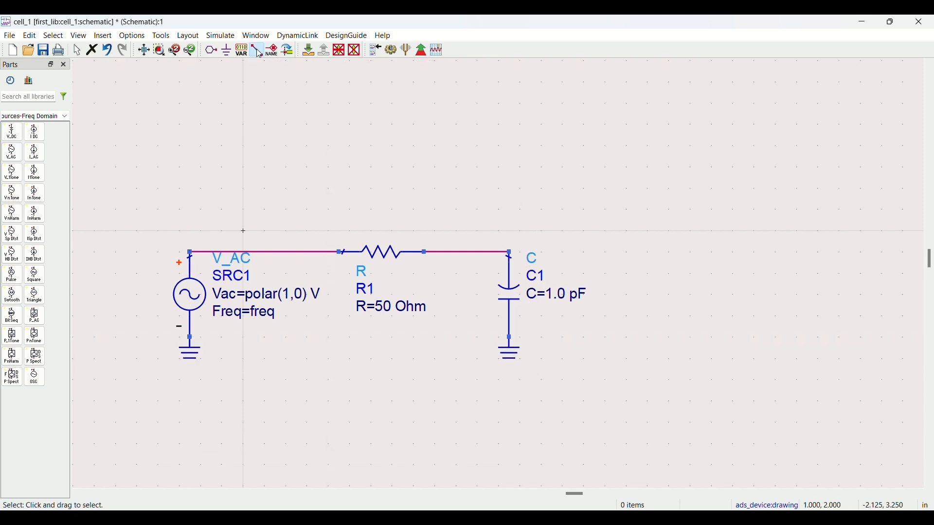
Draw an open-ended output wire extending right from the capacitor's upper node
{"action": "left_click", "coordinate": [258, 51]}
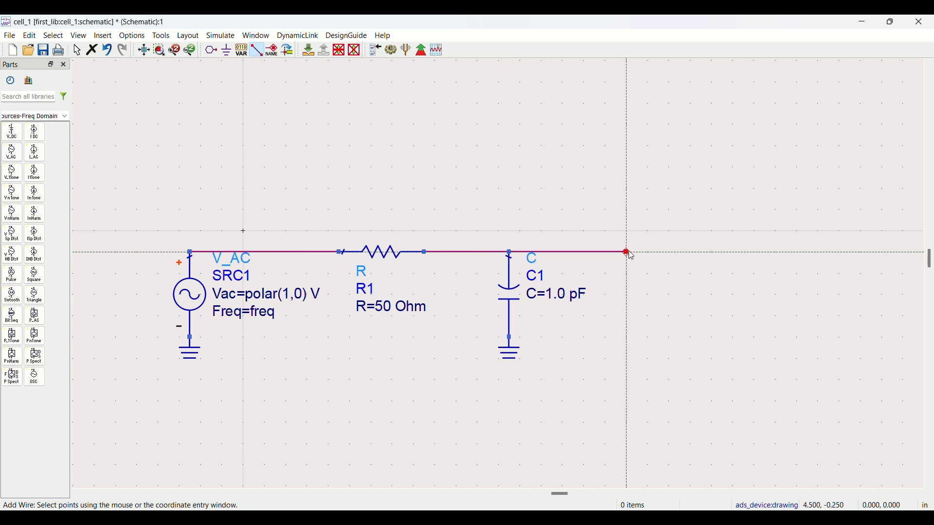
{"action": "key", "text": "Escape"}
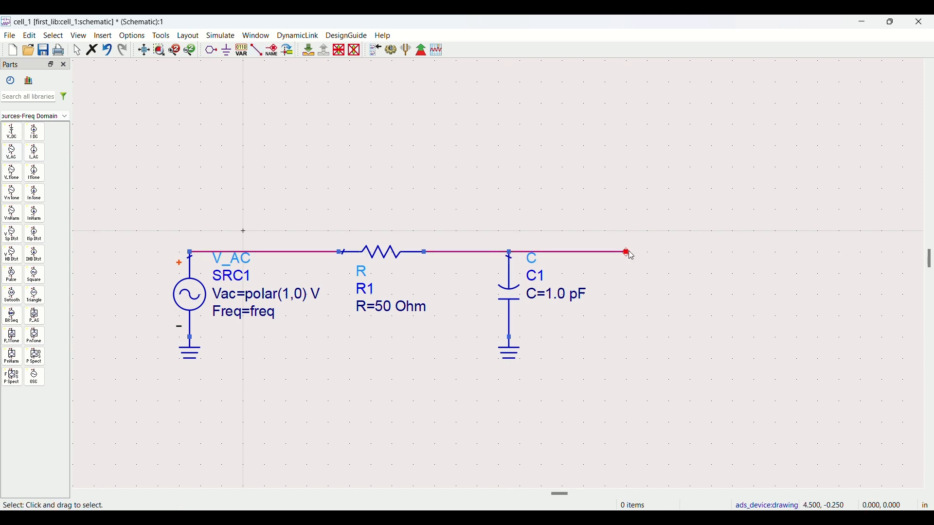
Label the open end of the output wire as vout
{"action": "left_click", "coordinate": [271, 51]}
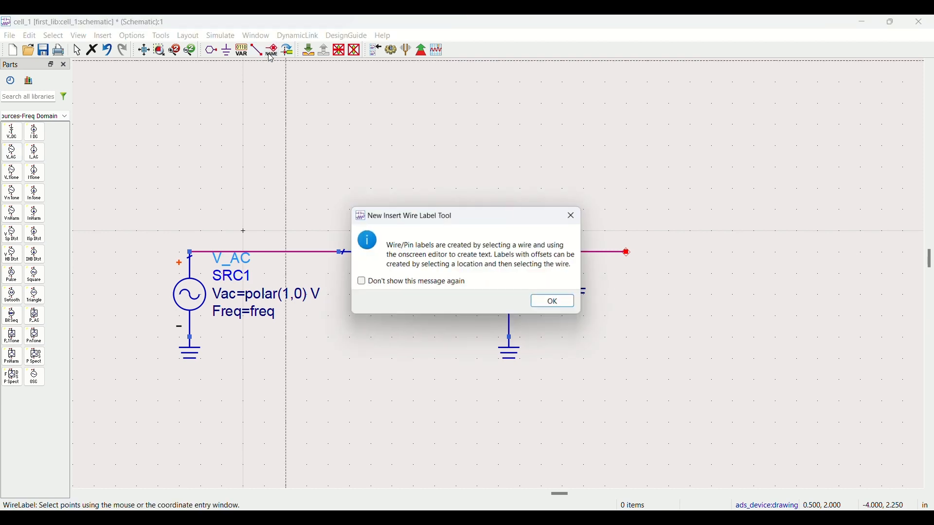
{"action": "left_click", "coordinate": [563, 303]}
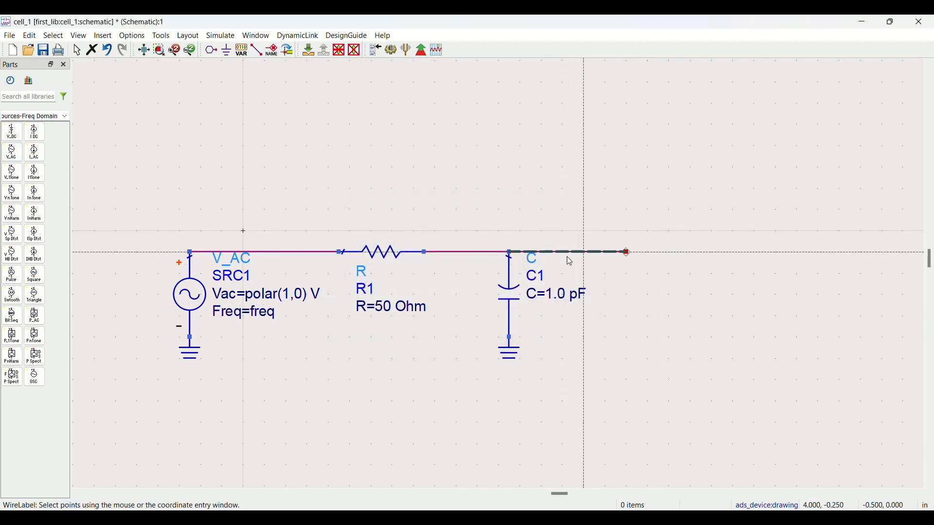
{"action": "left_click", "coordinate": [626, 252]}
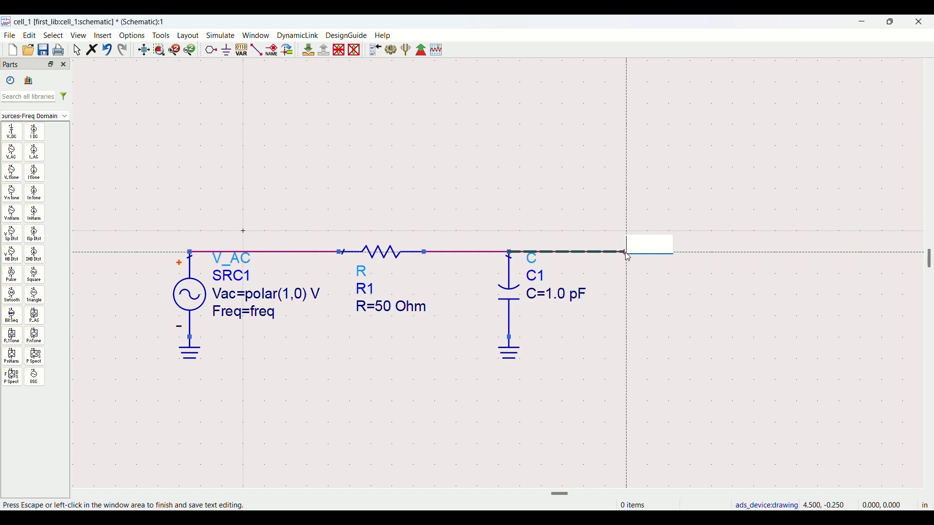
{"action": "type", "text": "vout"}
{"action": "left_click", "coordinate": [643, 258]}
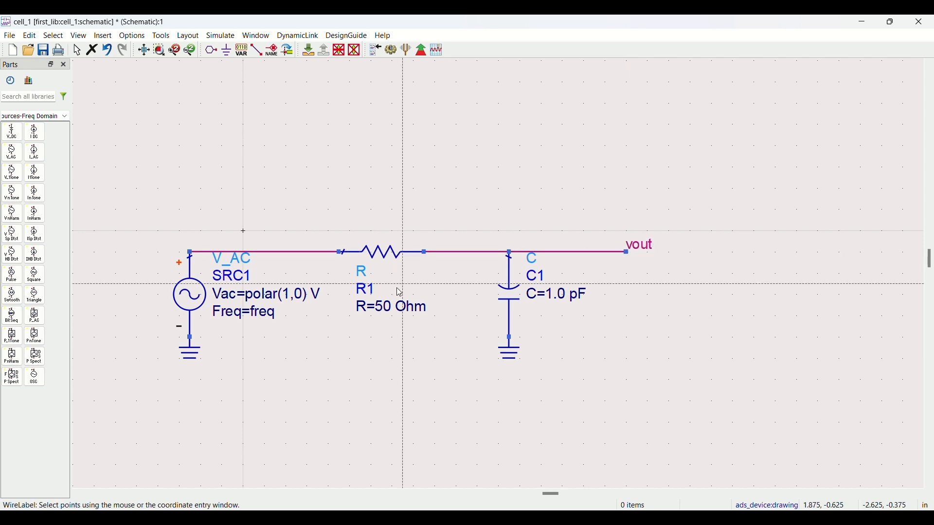
{"action": "key", "text": "Escape"}
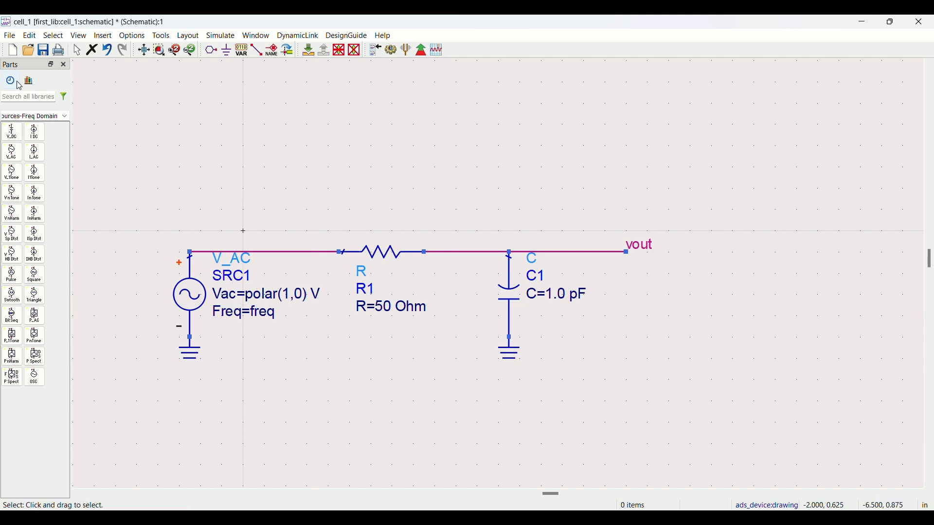
Place an AC simulation controller from the Simulation-AC palette below the AC source
{"action": "left_click", "coordinate": [57, 116]}
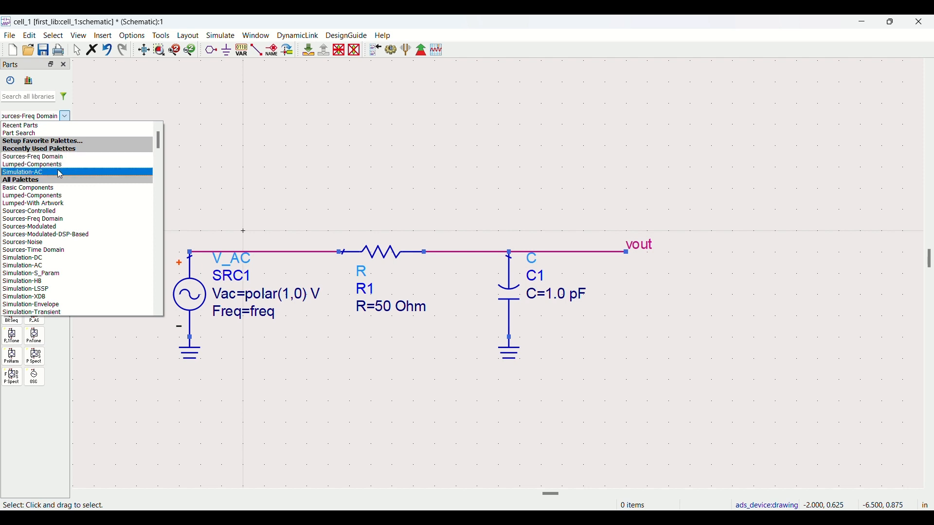
{"action": "left_click", "coordinate": [59, 173]}
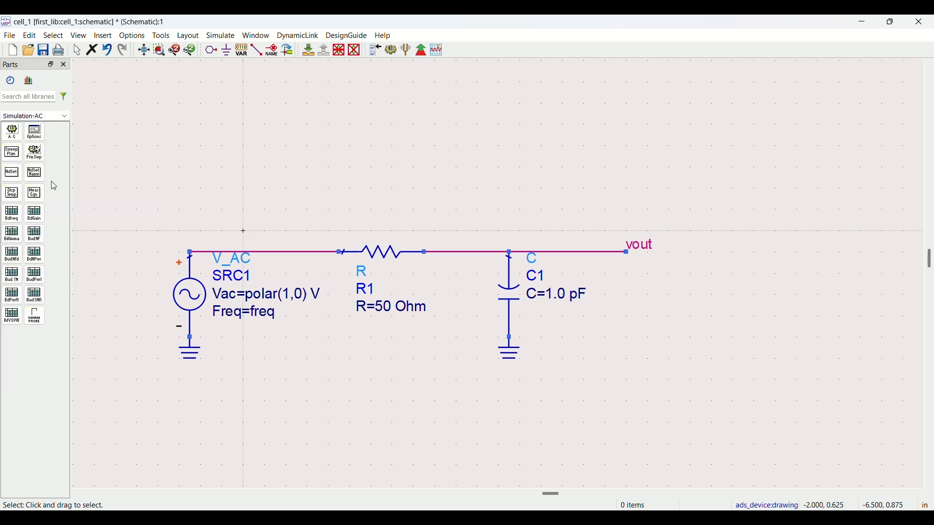
{"action": "left_click", "coordinate": [13, 135]}
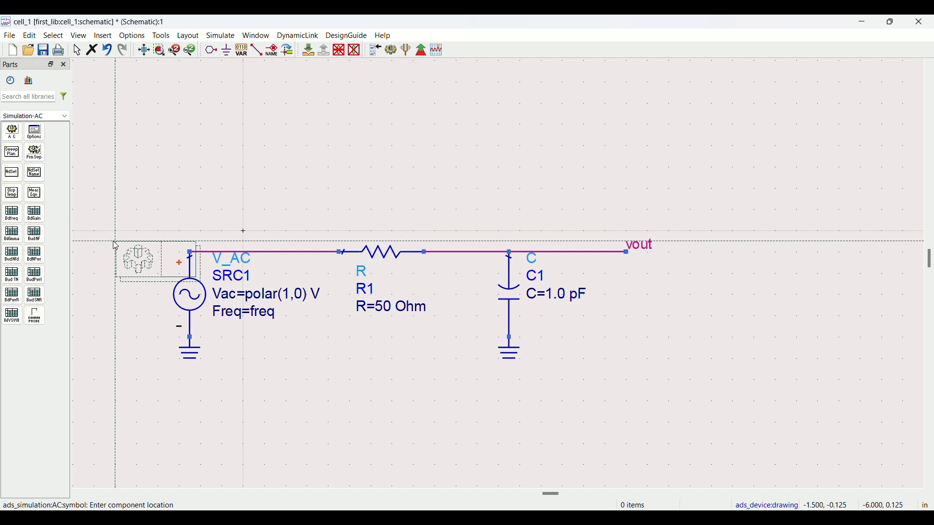
{"action": "left_click", "coordinate": [108, 393]}
{"action": "key", "text": "Escape"}
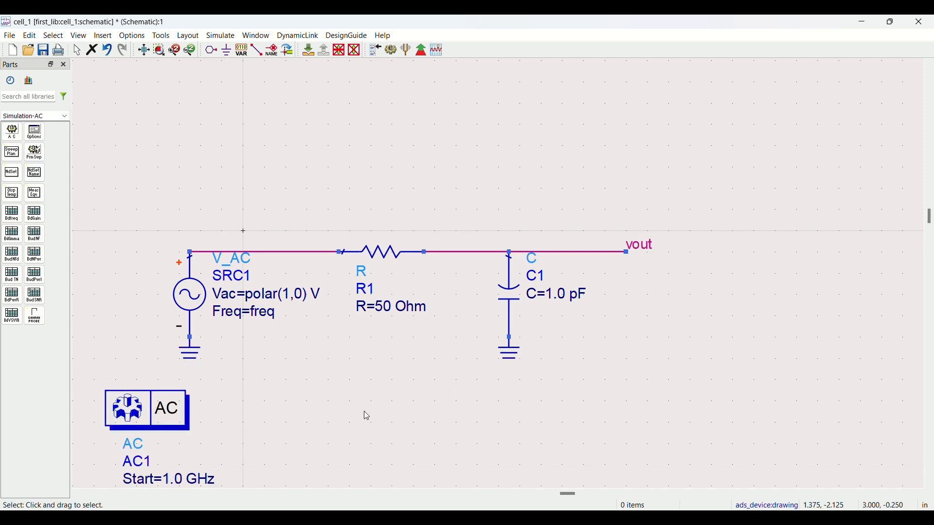
Set the resistance of R1 to 4700 Ohm
{"action": "right_click", "coordinate": [507, 148]}
{"action": "left_click_drag", "start_coordinate": [506, 148], "coordinate": [518, 40]}
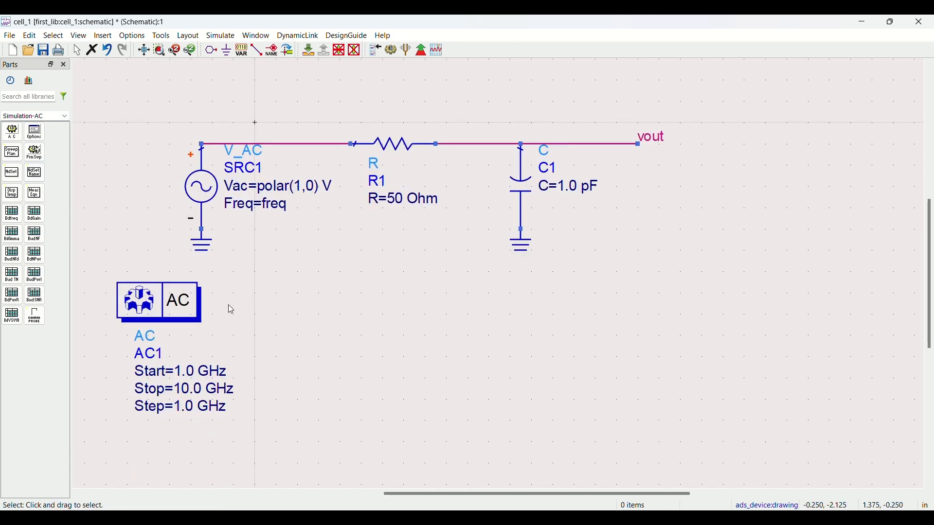
{"action": "double_click", "coordinate": [403, 202]}
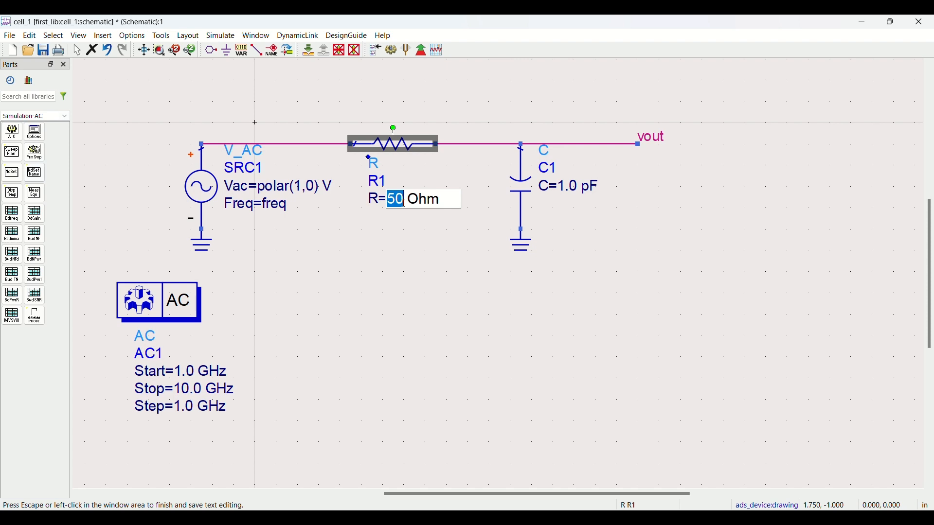
{"action": "key", "text": "BackSpace"}
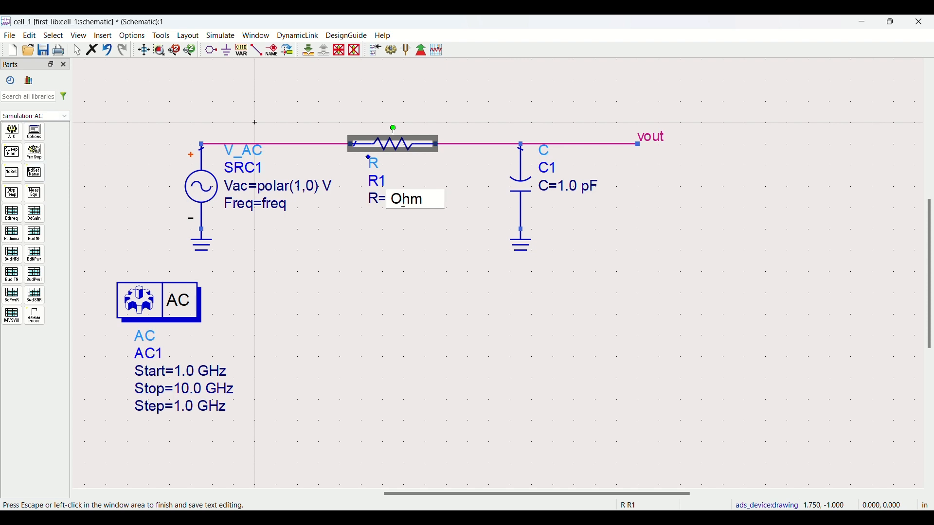
{"action": "type", "text": "4700"}
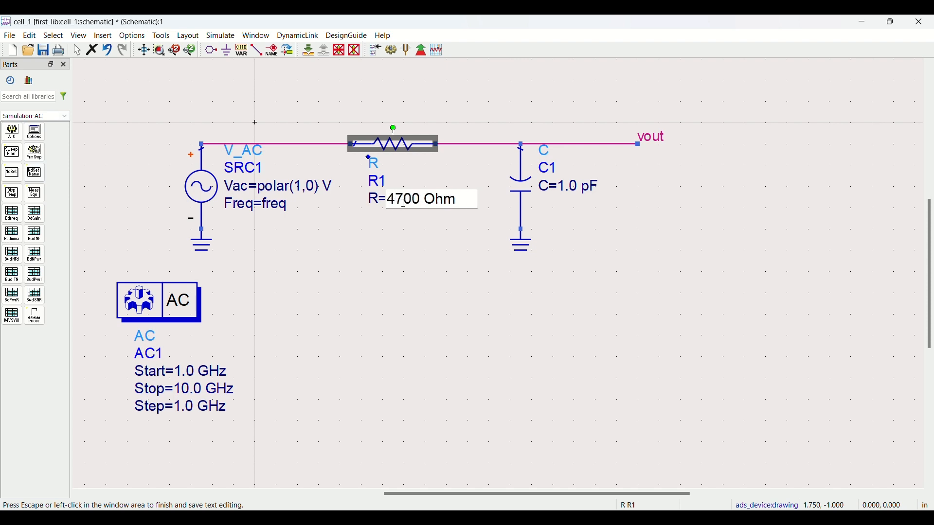
{"action": "left_click", "coordinate": [407, 208]}
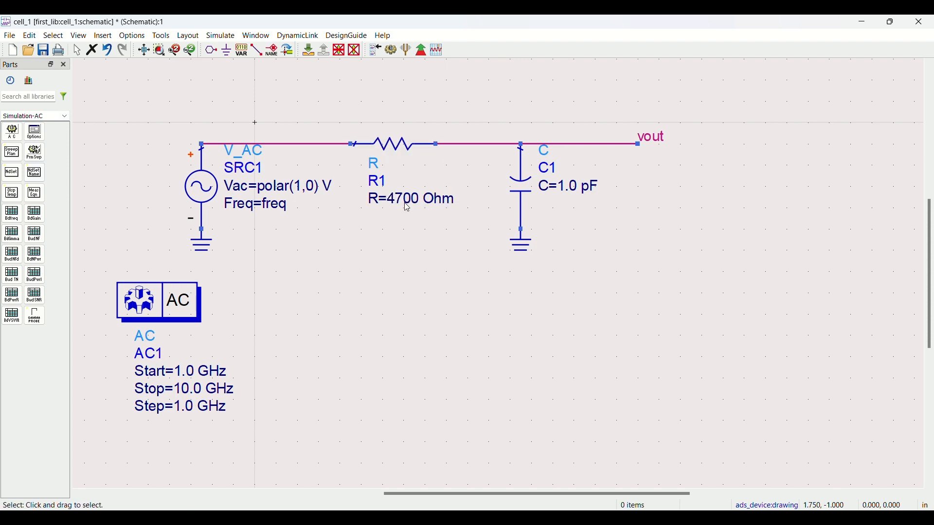
Set the capacitance of C1 to 15 nF
{"action": "double_click", "coordinate": [577, 182]}
{"action": "key", "text": "BackSpace"}
{"action": "type", "text": "15"}
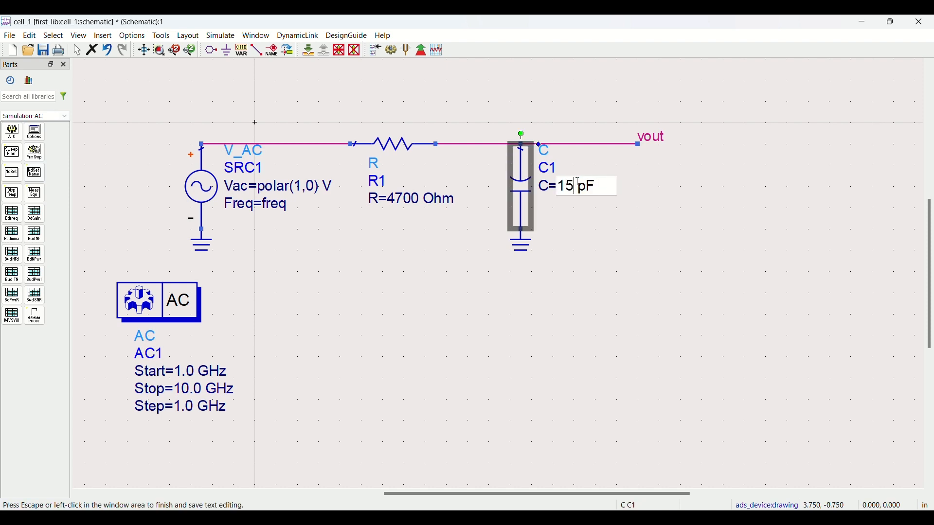
{"action": "key", "text": "BackSpace"}
{"action": "type", "text": "n"}
{"action": "key", "text": "Escape"}
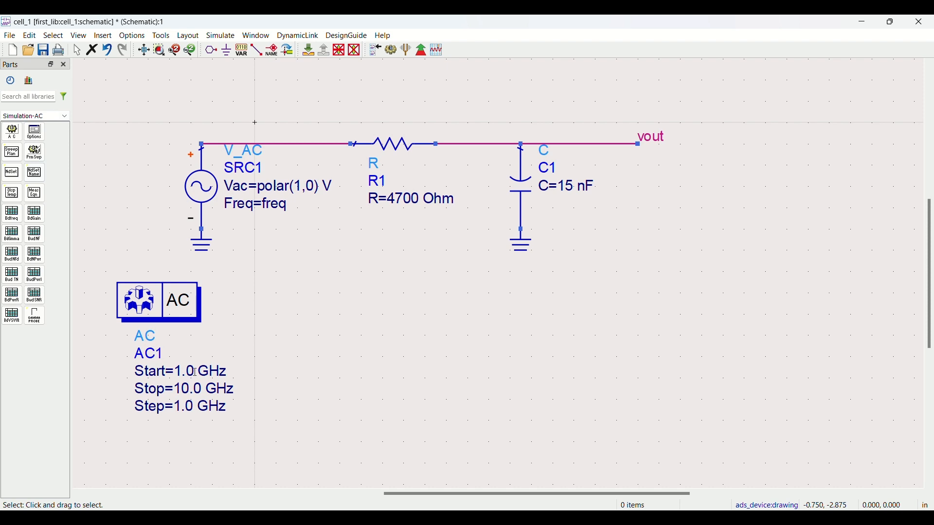
Set the AC simulation's start frequency to 10 Hz
{"action": "double_click", "coordinate": [195, 372]}
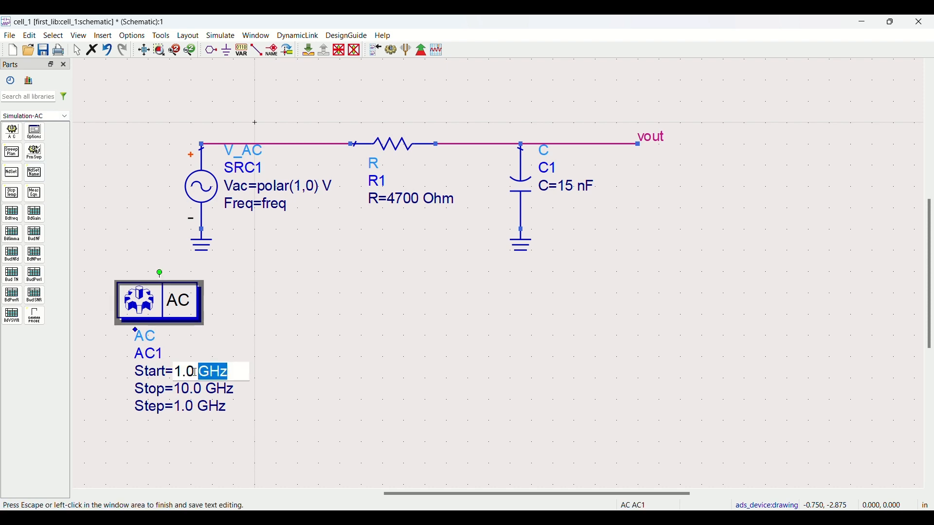
{"action": "type", "text": "kHz"}
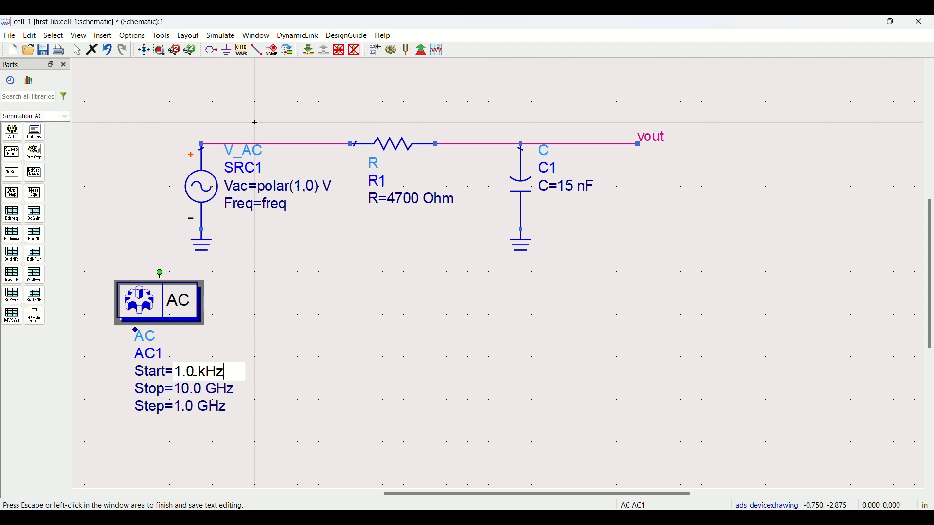
{"action": "key", "text": "Left"}
{"action": "key", "text": "Left"}
{"action": "key", "text": "BackSpace"}
{"action": "key", "text": "Left"}
{"action": "key", "text": "Left"}
{"action": "key", "text": "Delete"}
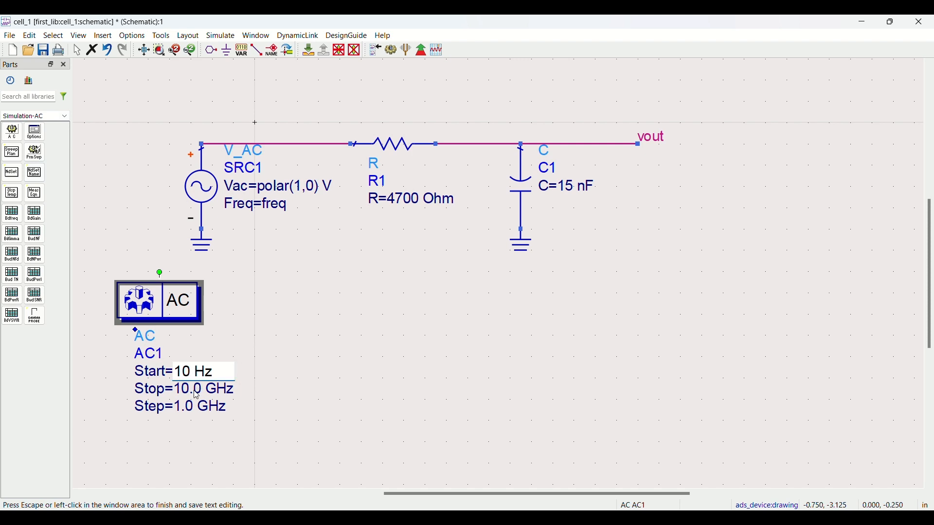
{"action": "left_click", "coordinate": [195, 390]}
Set the AC simulation's stop frequency to 100 kHz
{"action": "double_click", "coordinate": [195, 391]}
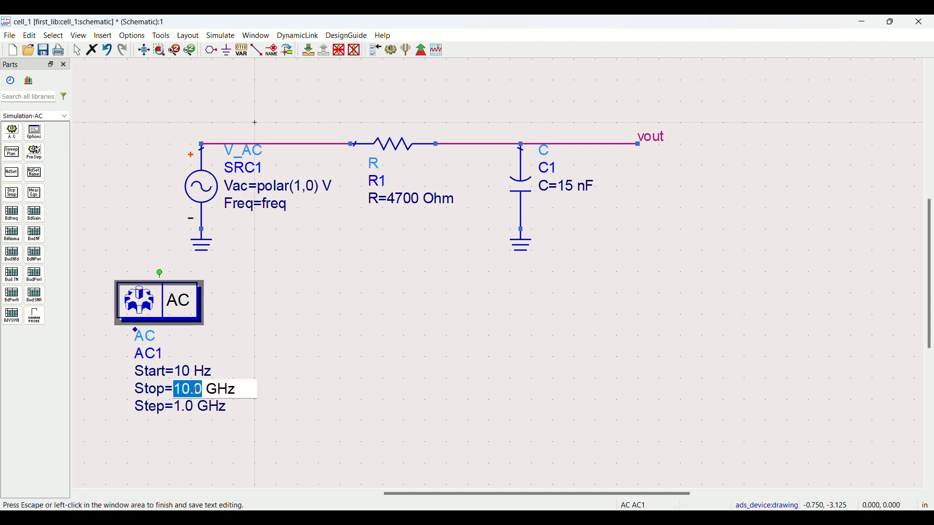
{"action": "left_click", "coordinate": [195, 390]}
{"action": "key", "text": "BackSpace"}
{"action": "key", "text": "Right"}
{"action": "key", "text": "Right"}
{"action": "key", "text": "Right"}
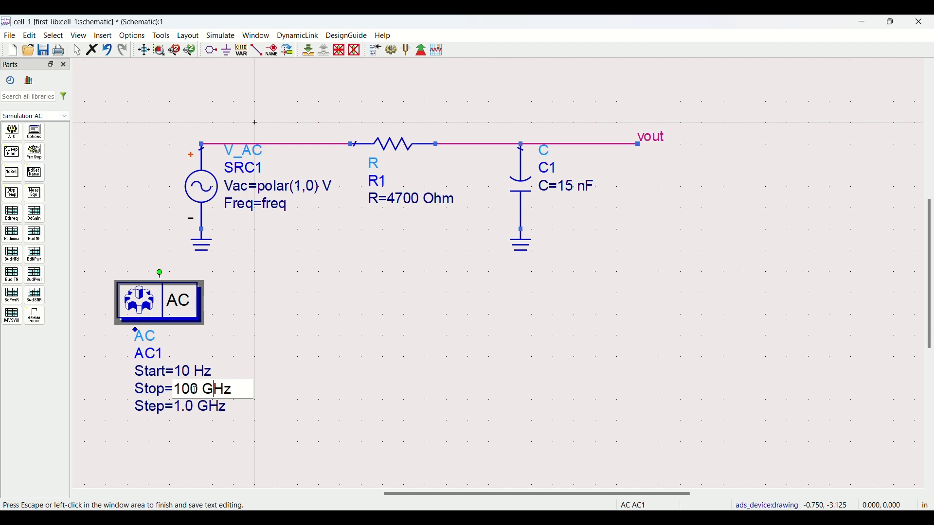
{"action": "key", "text": "BackSpace"}
{"action": "type", "text": "k"}
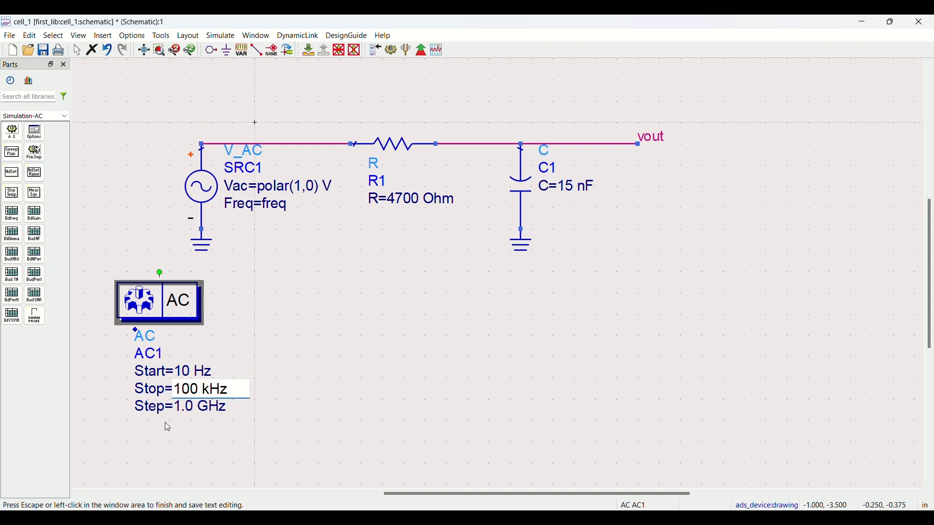
{"action": "left_click", "coordinate": [193, 405]}
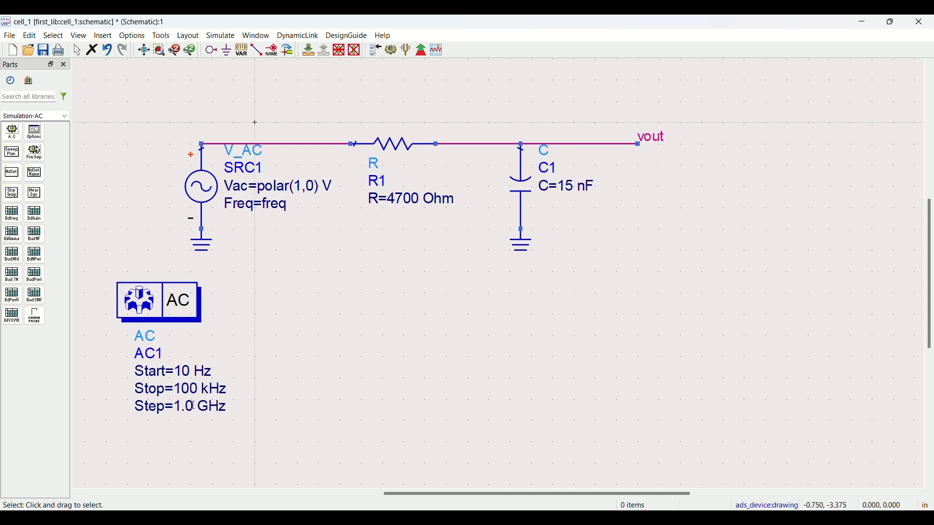
Set the AC simulation's frequency step to 100 Hz
{"action": "double_click", "coordinate": [193, 405]}
{"action": "type", "text": "100"}
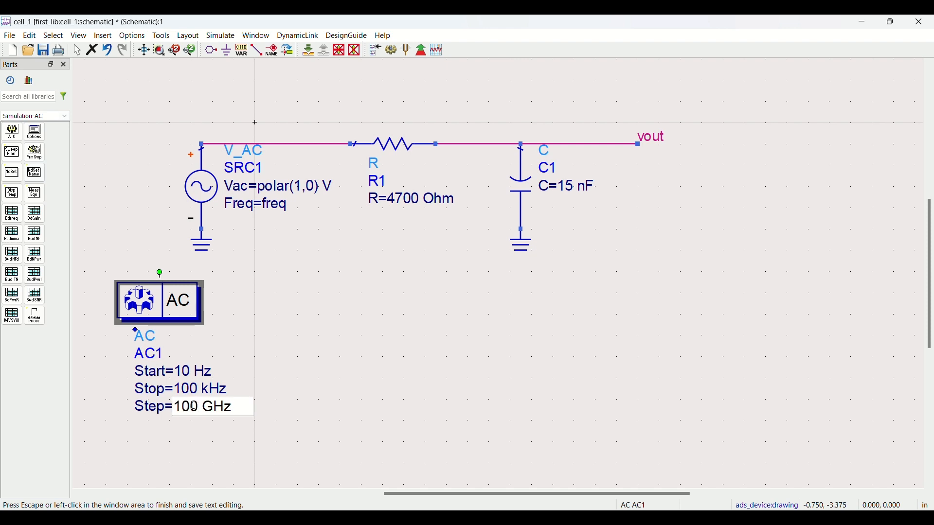
{"action": "key", "text": "Right"}
{"action": "key", "text": "Delete"}
{"action": "key", "text": "Escape"}
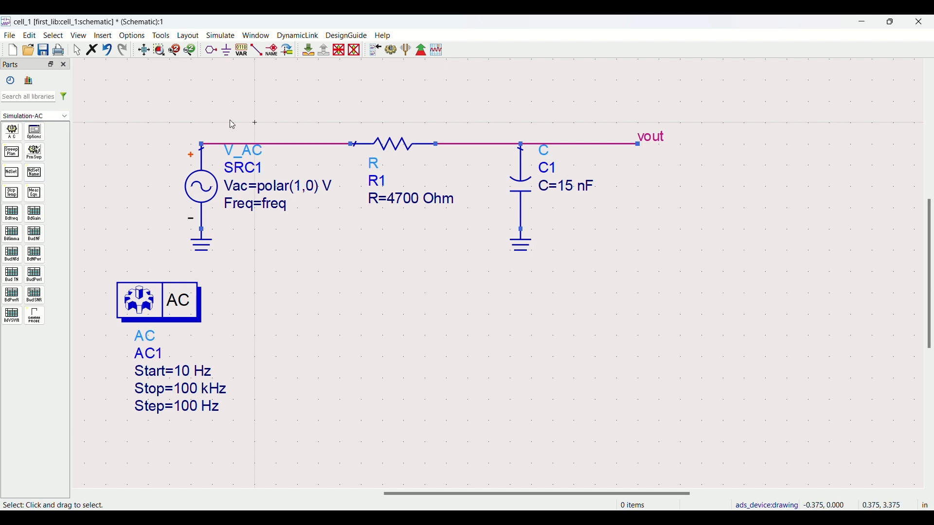
Run the simulation of the schematic and minimize the simulation status window
{"action": "left_click", "coordinate": [222, 36]}
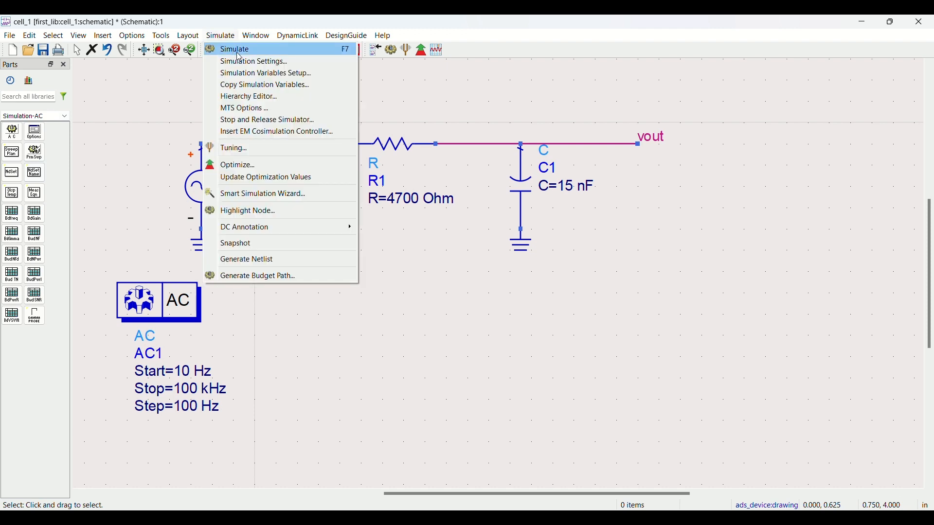
{"action": "left_click", "coordinate": [124, 102]}
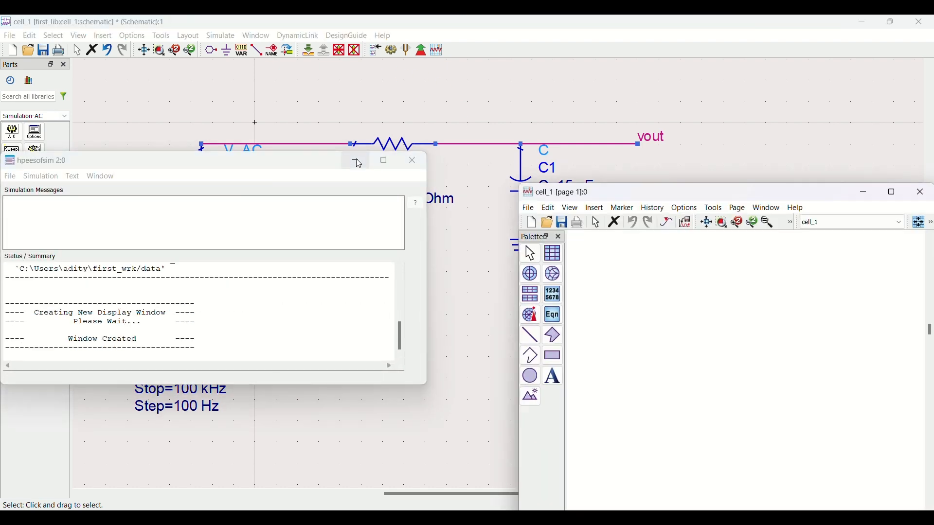
{"action": "left_click", "coordinate": [358, 162]}
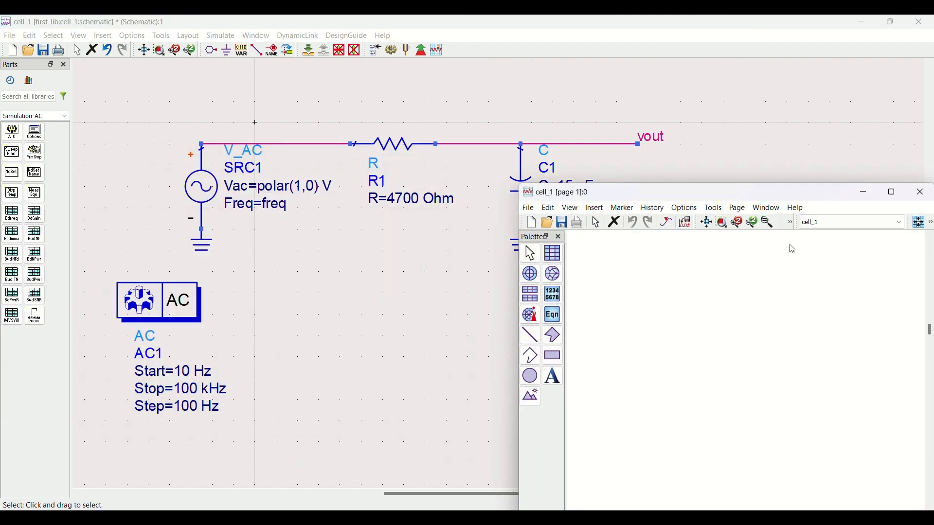
Keep the data display window at its smaller size and move it fully into view over the schematic
{"action": "left_click", "coordinate": [892, 194]}
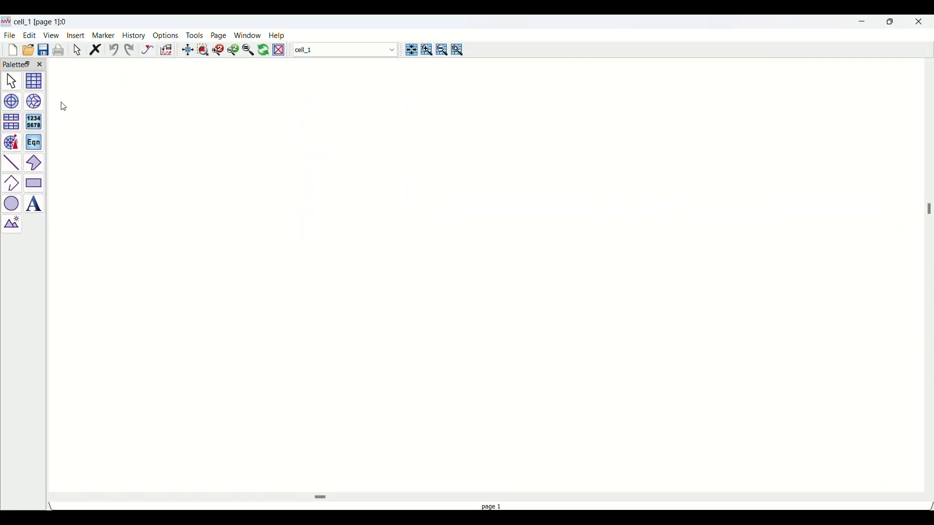
{"action": "left_click", "coordinate": [895, 20]}
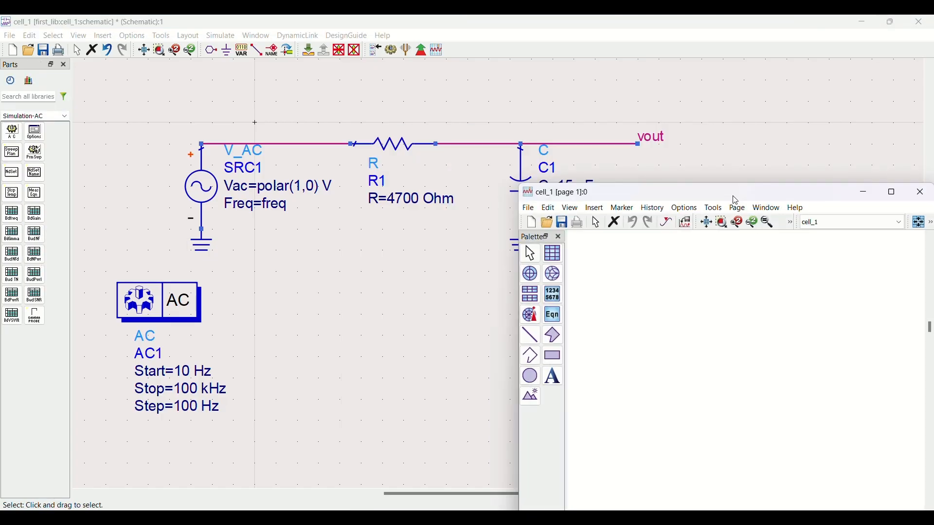
{"action": "left_click_drag", "start_coordinate": [733, 197], "coordinate": [609, 134]}
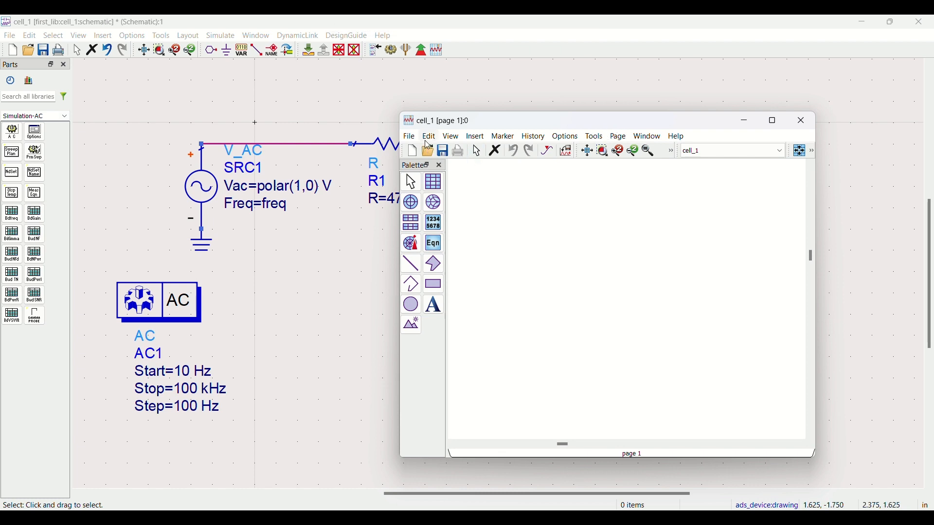
Insert a rectangular plot on the data display page with the magnitude of vout as its trace
{"action": "left_click", "coordinate": [444, 185]}
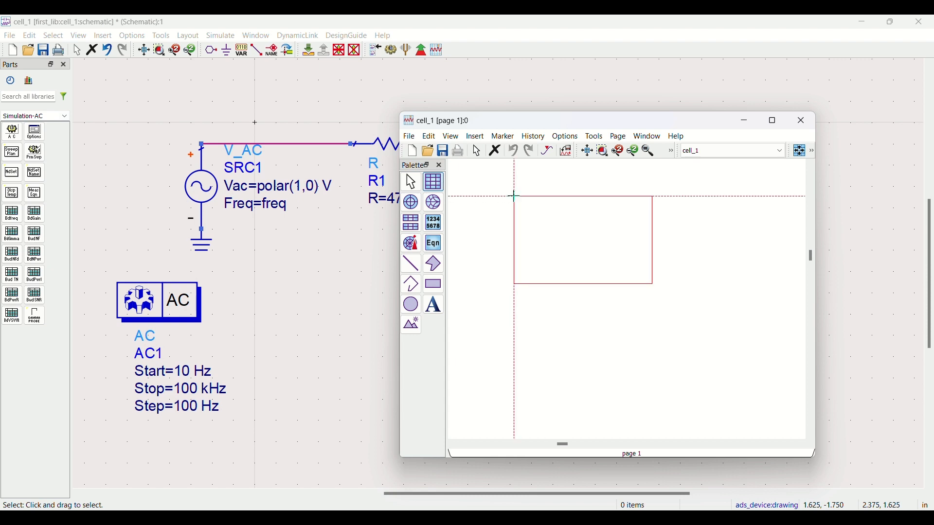
{"action": "left_click", "coordinate": [512, 194]}
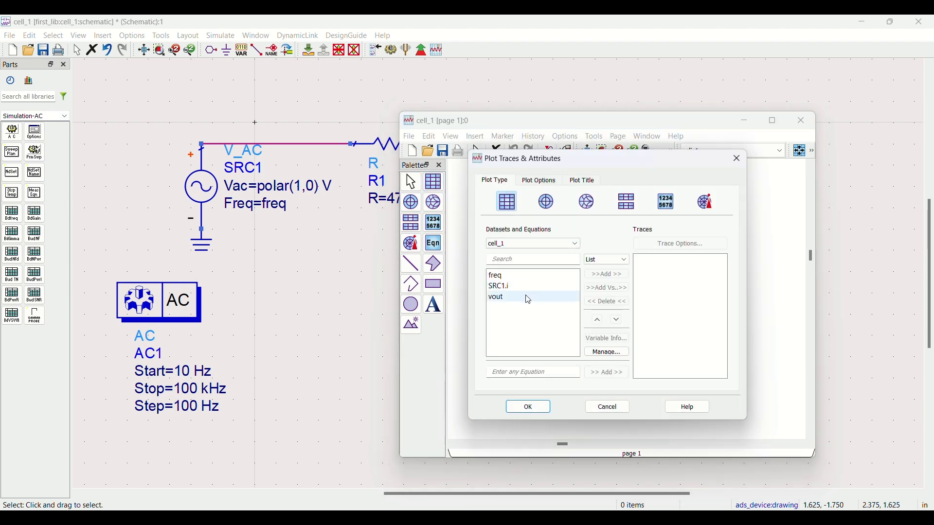
{"action": "left_click", "coordinate": [529, 299]}
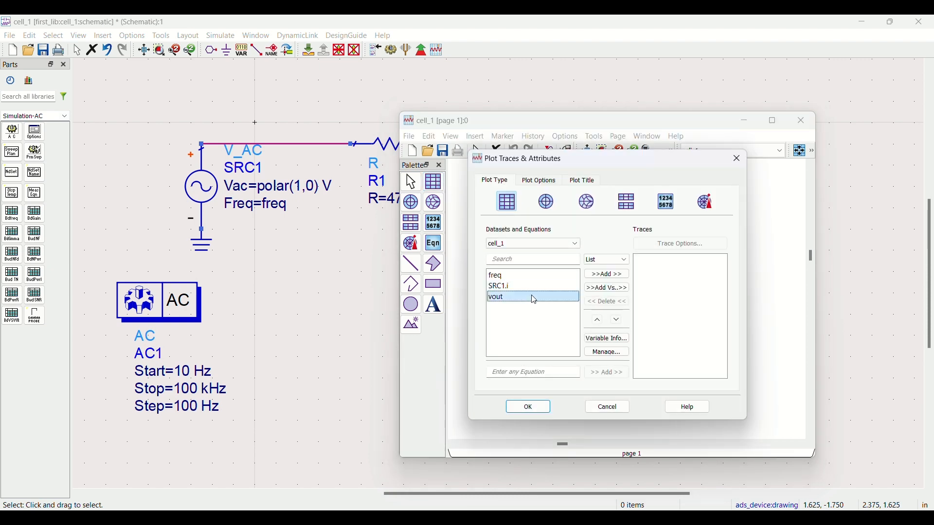
{"action": "left_click", "coordinate": [603, 274]}
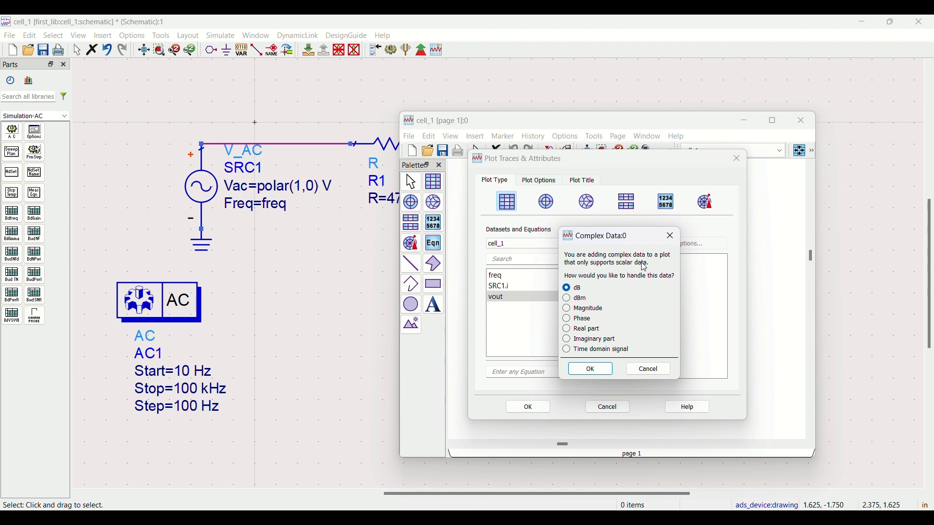
{"action": "left_click", "coordinate": [569, 311]}
{"action": "left_click", "coordinate": [602, 373]}
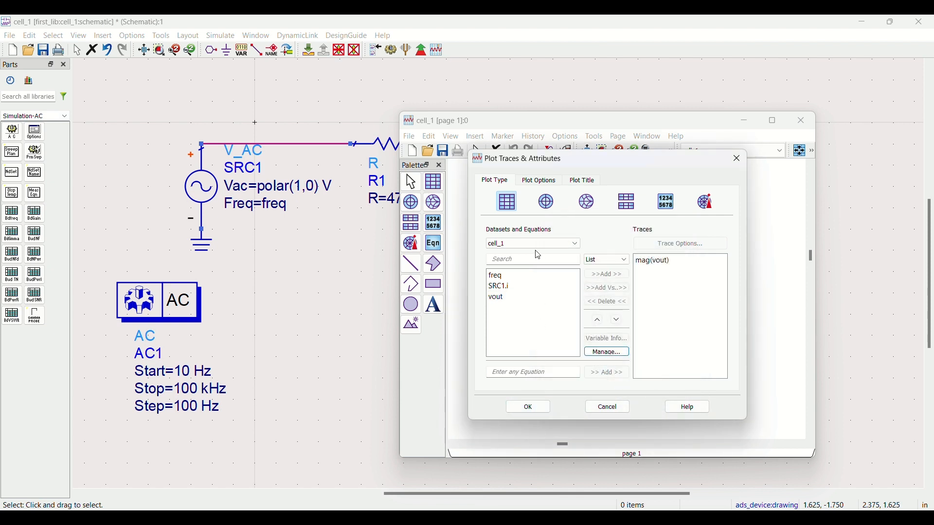
{"action": "left_click", "coordinate": [529, 410]}
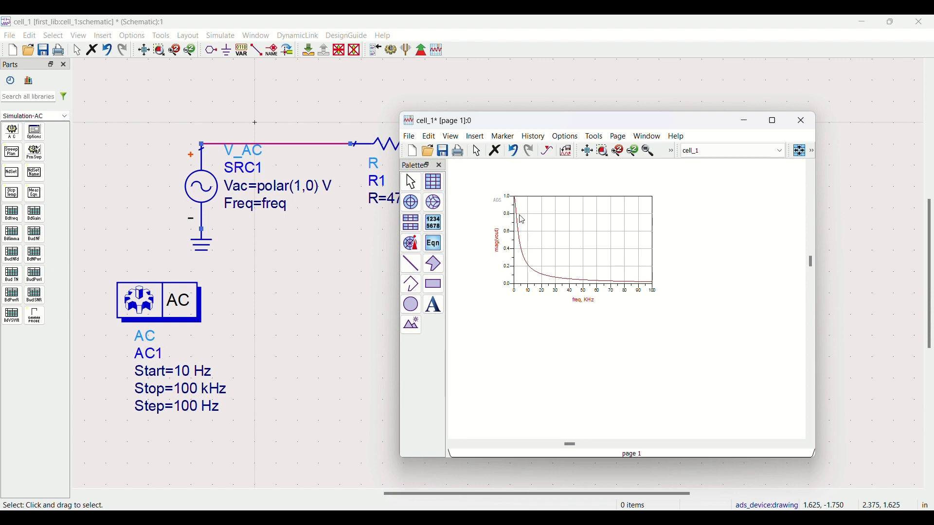
Set the X axis of the vout magnitude plot to a logarithmic scale
{"action": "double_click", "coordinate": [553, 232]}
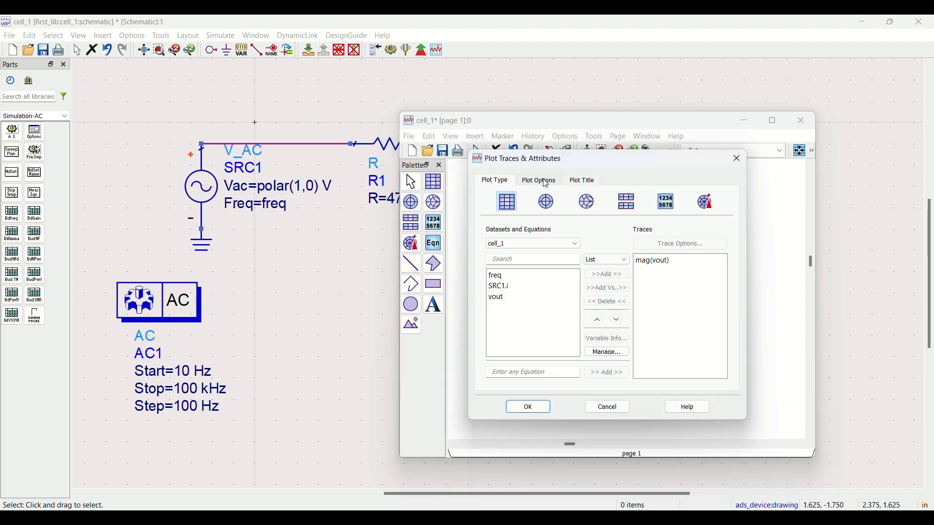
{"action": "left_click", "coordinate": [544, 181]}
{"action": "left_click", "coordinate": [538, 228]}
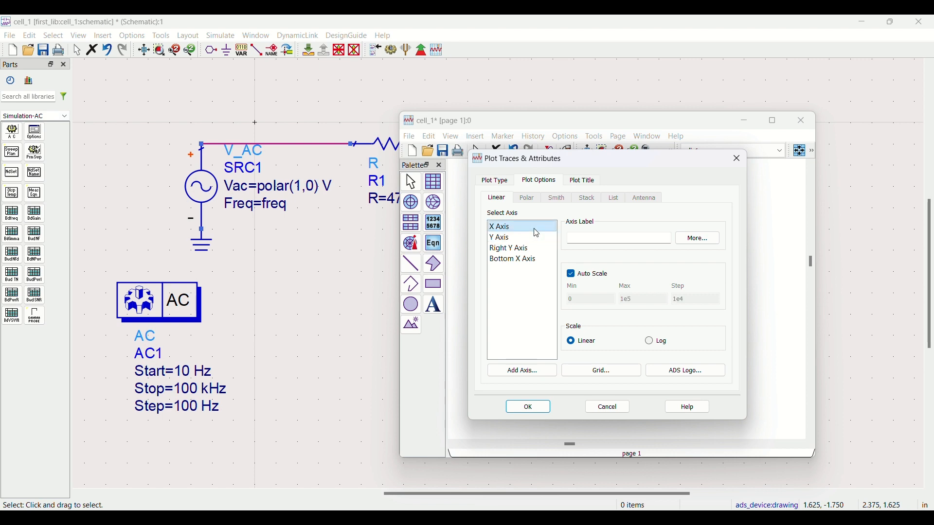
{"action": "left_click", "coordinate": [650, 344]}
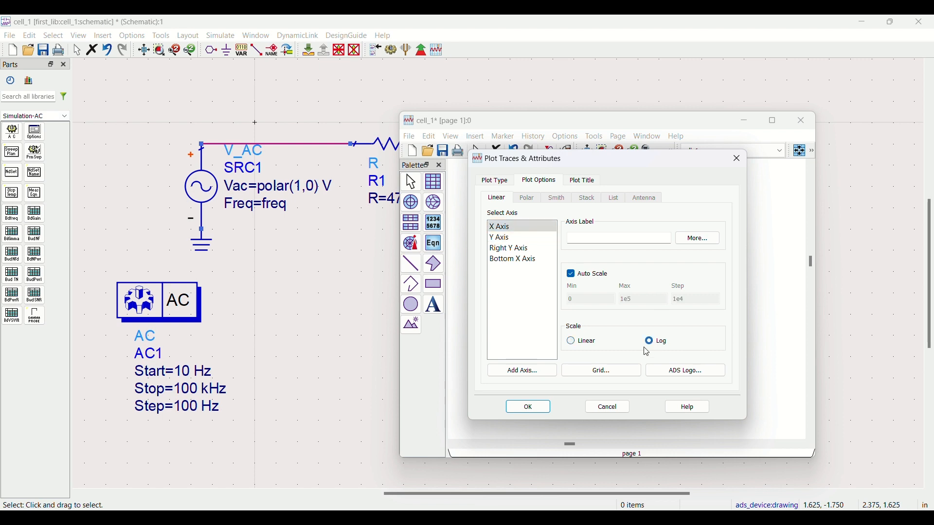
{"action": "left_click", "coordinate": [528, 410]}
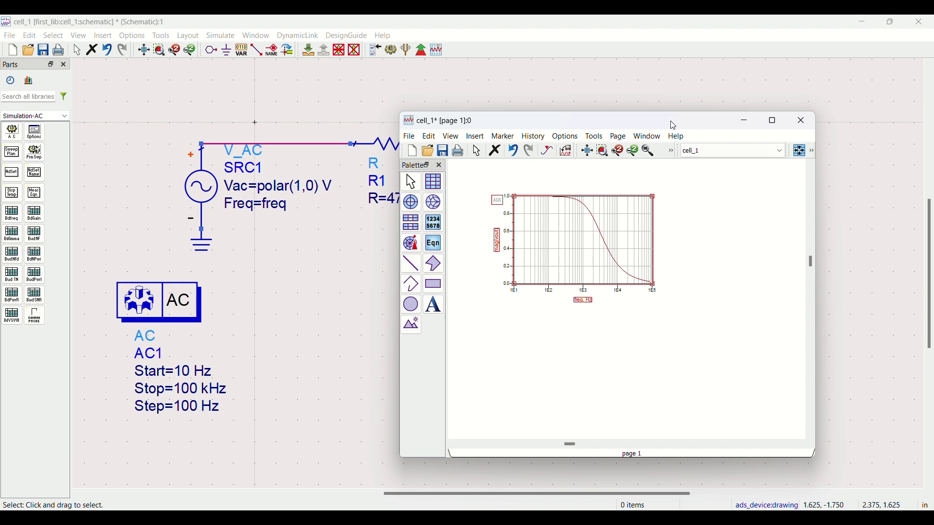
Uncover the schematic's RC circuit and open parameter tuning, moving the data display, simulation status and tuning windows out of the way
{"action": "left_click_drag", "start_coordinate": [670, 121], "coordinate": [804, 211]}
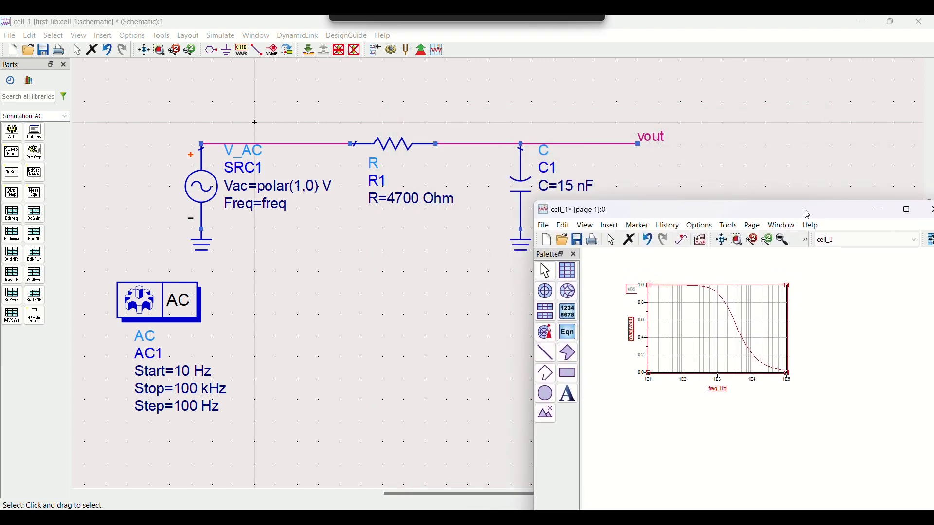
{"action": "left_click_drag", "start_coordinate": [807, 214], "coordinate": [773, 186]}
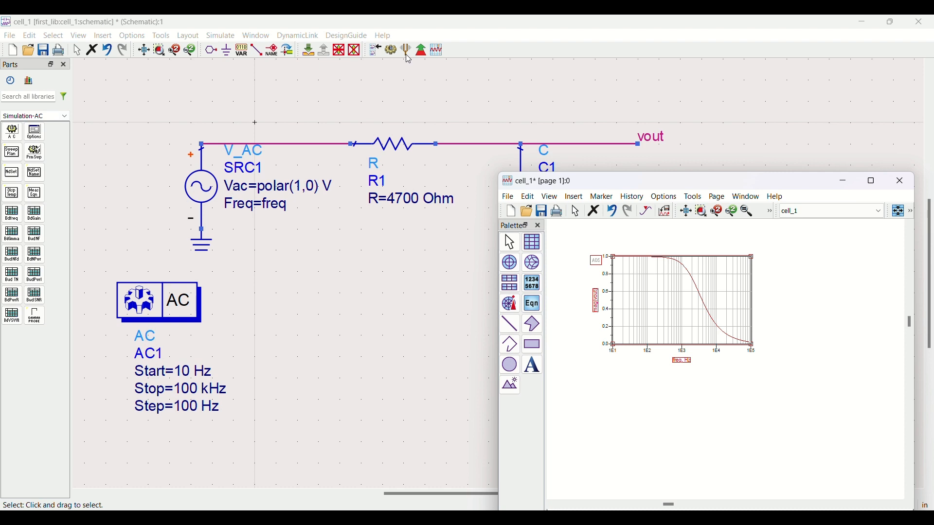
{"action": "left_click", "coordinate": [220, 35]}
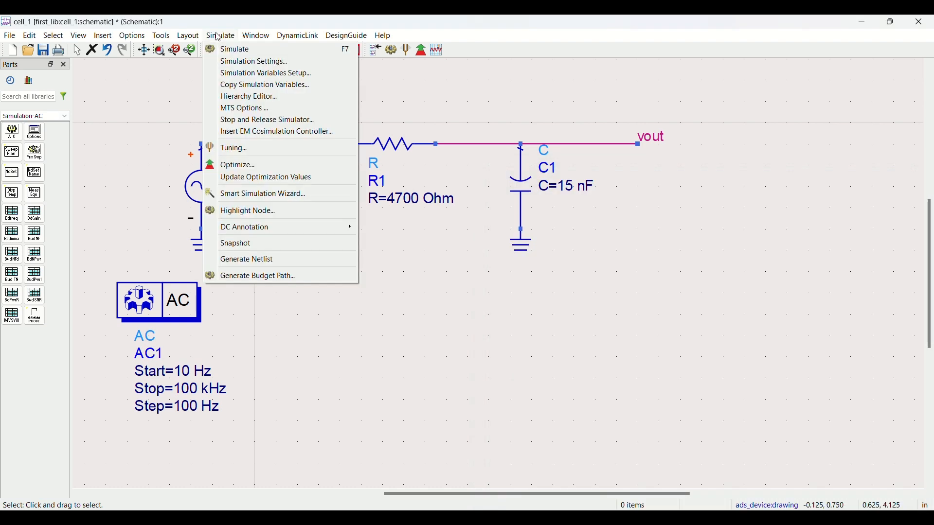
{"action": "left_click", "coordinate": [246, 148]}
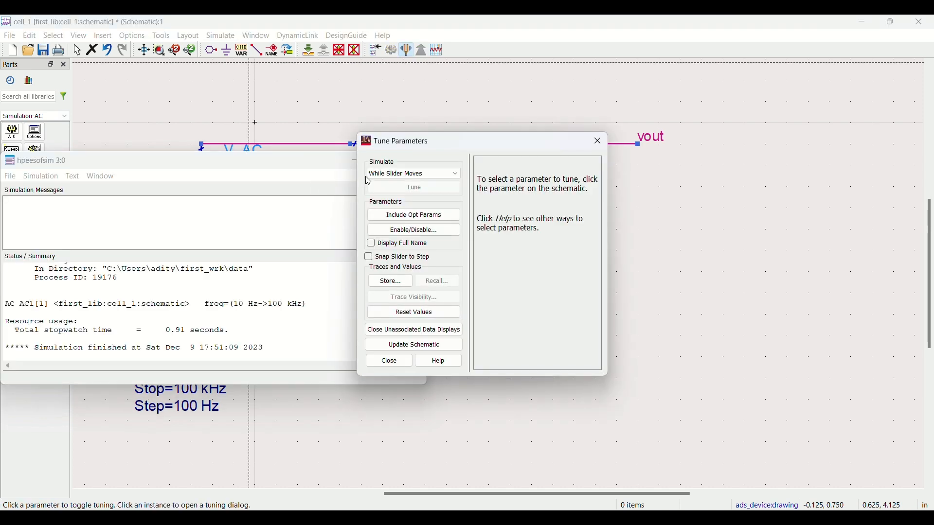
{"action": "left_click", "coordinate": [351, 165]}
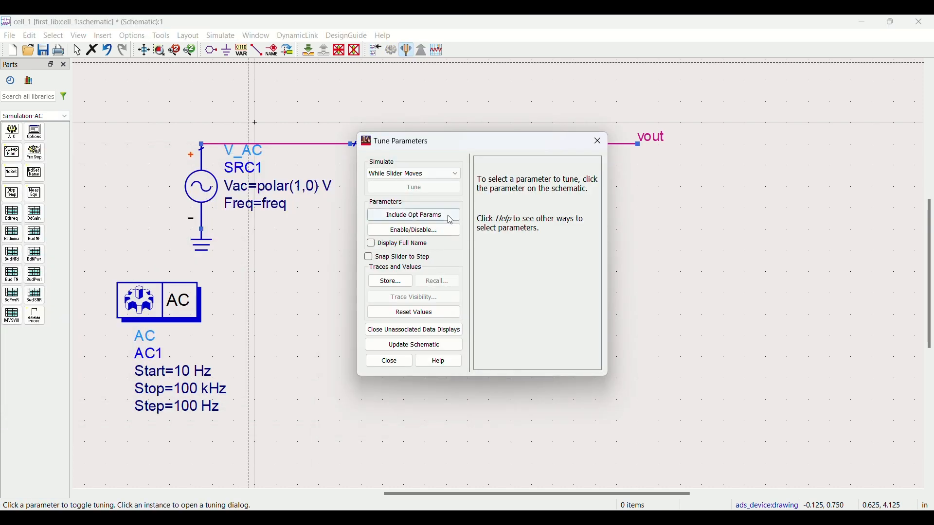
{"action": "left_click_drag", "start_coordinate": [486, 142], "coordinate": [233, 207]}
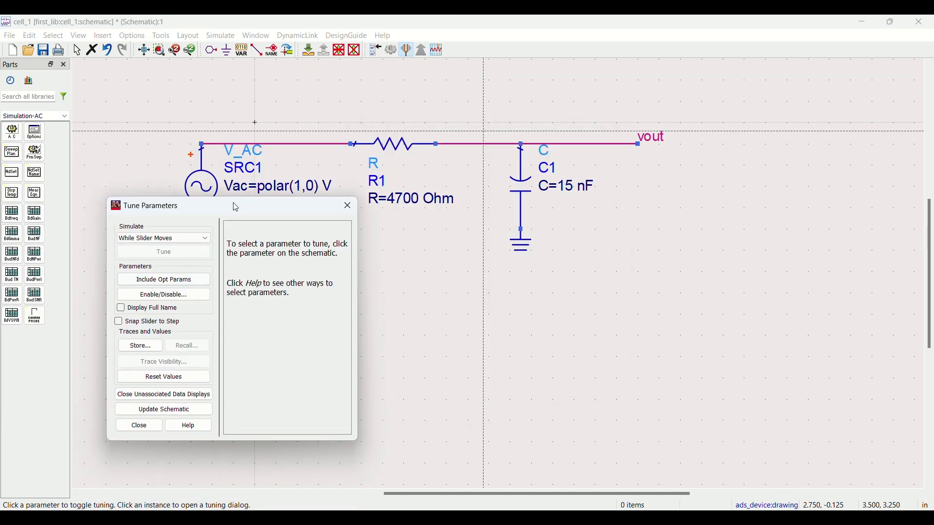
Make R1's resistance and C1's capacitance tunable, and place the Tune Parameters and data display windows side by side
{"action": "left_click", "coordinate": [394, 145]}
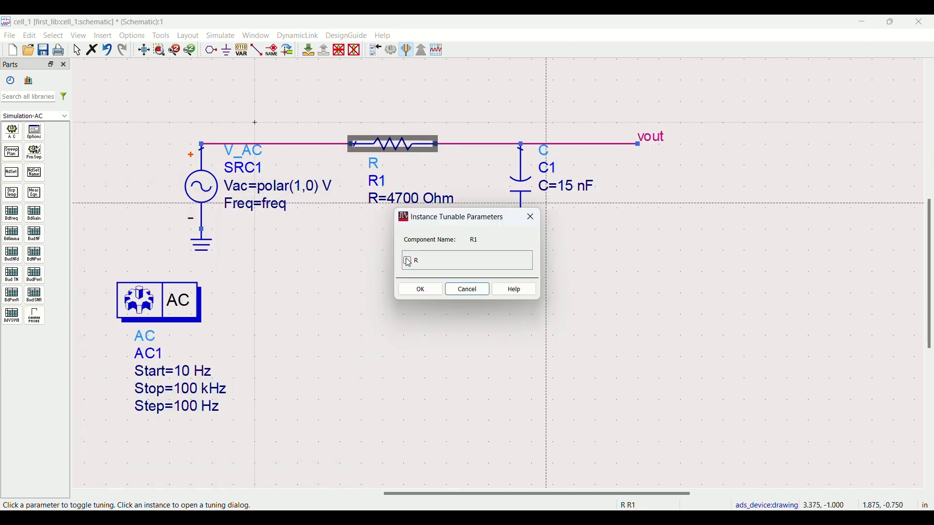
{"action": "left_click", "coordinate": [420, 289]}
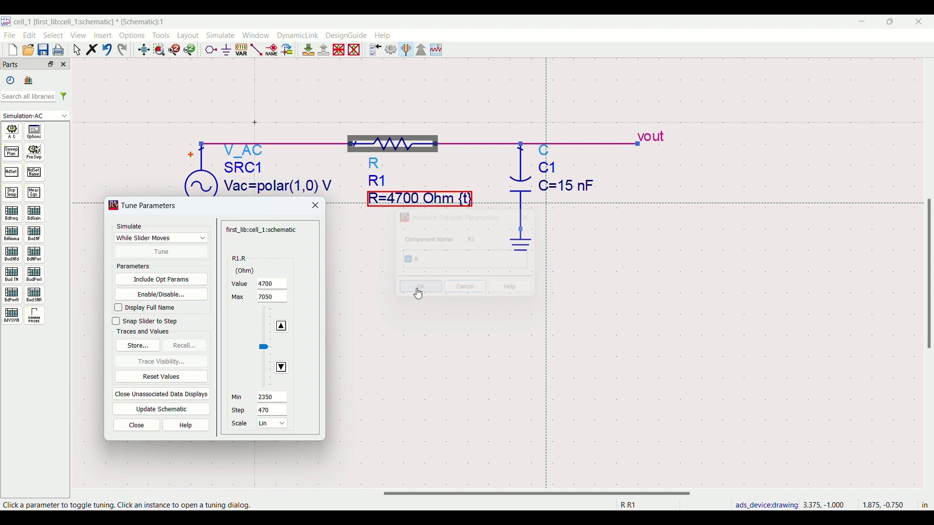
{"action": "left_click", "coordinate": [521, 191]}
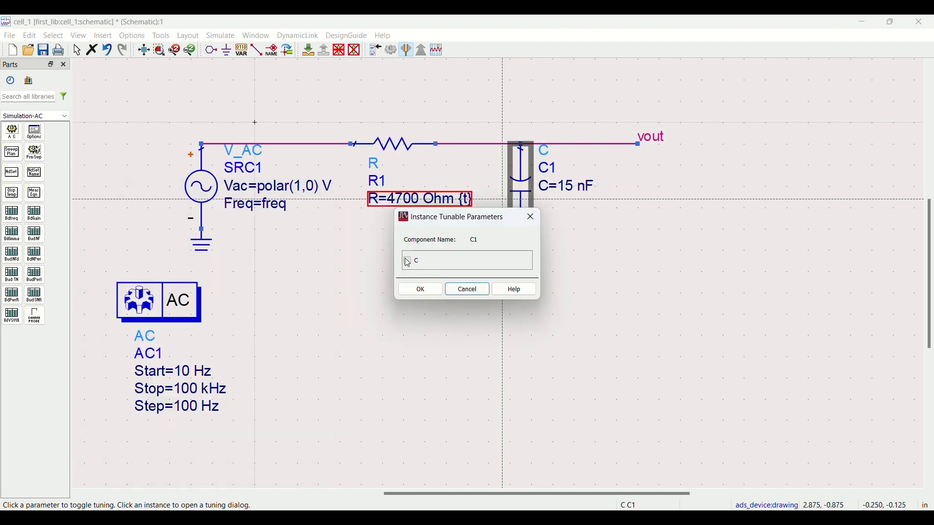
{"action": "left_click", "coordinate": [421, 289]}
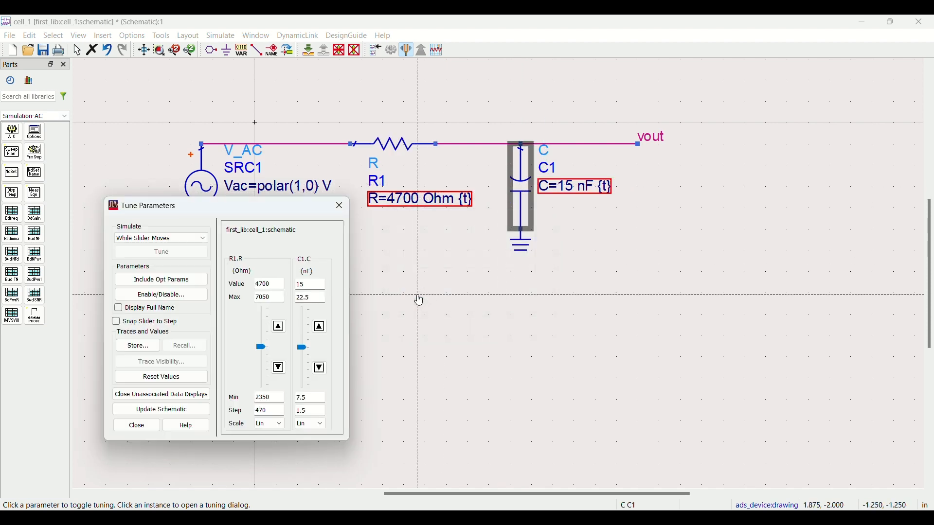
{"action": "left_click_drag", "start_coordinate": [257, 207], "coordinate": [161, 229]}
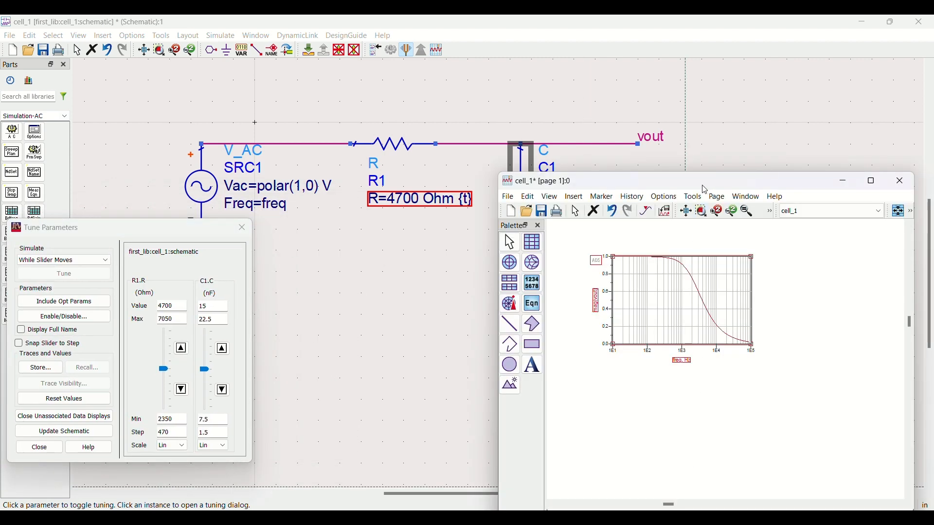
{"action": "left_click_drag", "start_coordinate": [706, 189], "coordinate": [691, 179]}
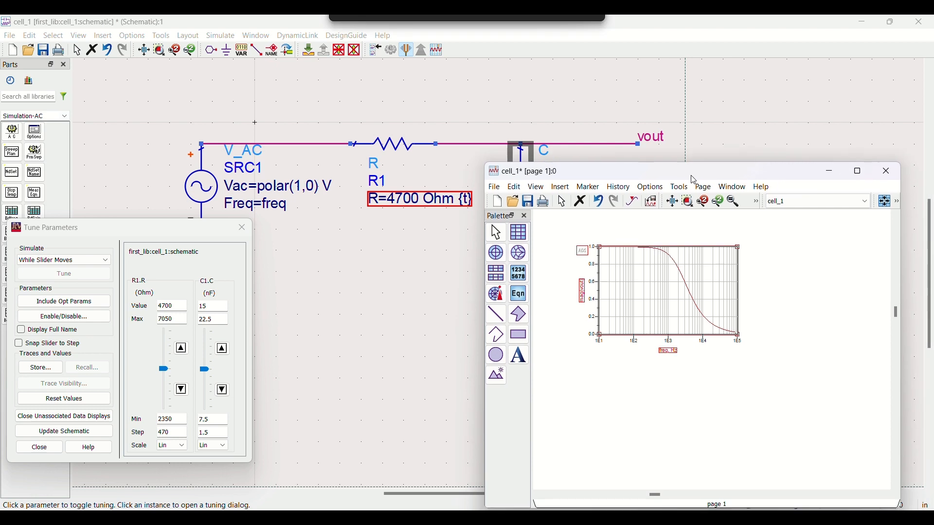
Tune R1's resistance up to 7050 Ohm, down to 5170 Ohm, and back up to 5640 Ohm
{"action": "left_click", "coordinate": [182, 351]}
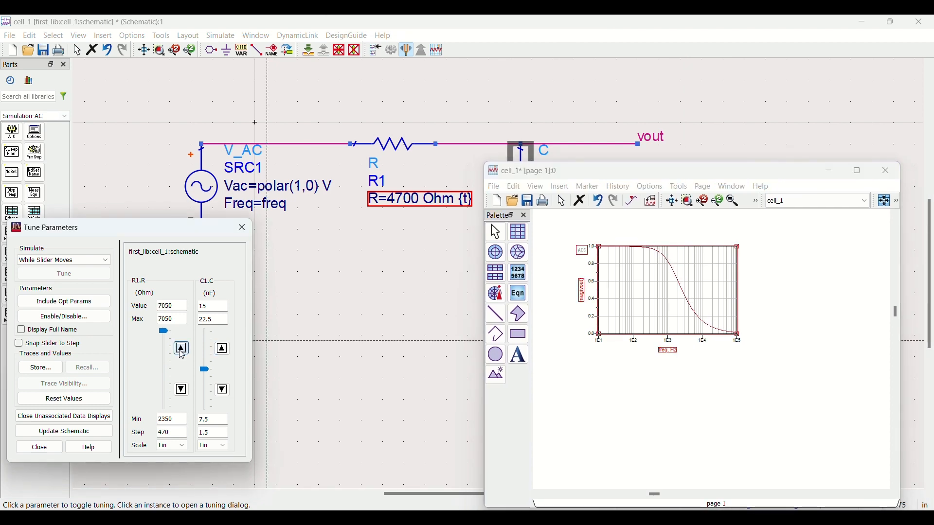
{"action": "left_click", "coordinate": [183, 391]}
{"action": "left_click", "coordinate": [183, 391]}
{"action": "left_click", "coordinate": [183, 391]}
{"action": "left_click", "coordinate": [182, 391]}
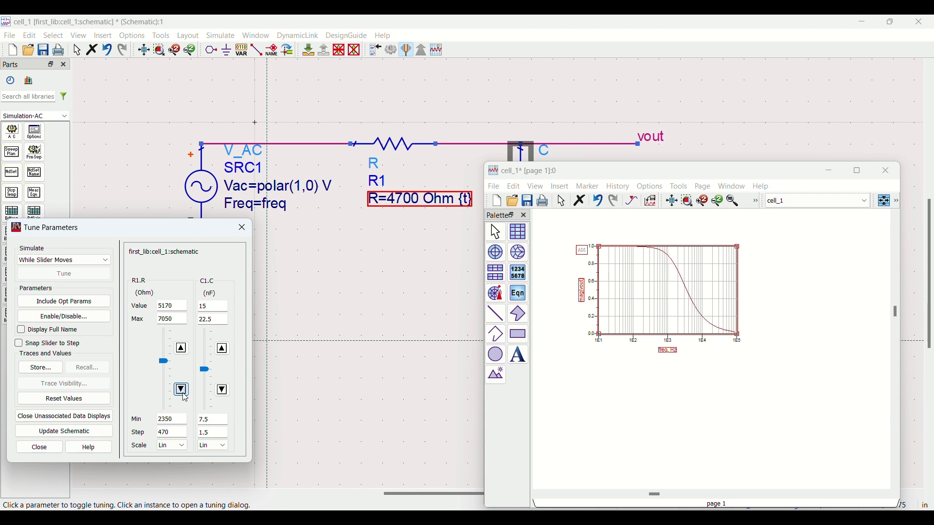
{"action": "left_click", "coordinate": [186, 353]}
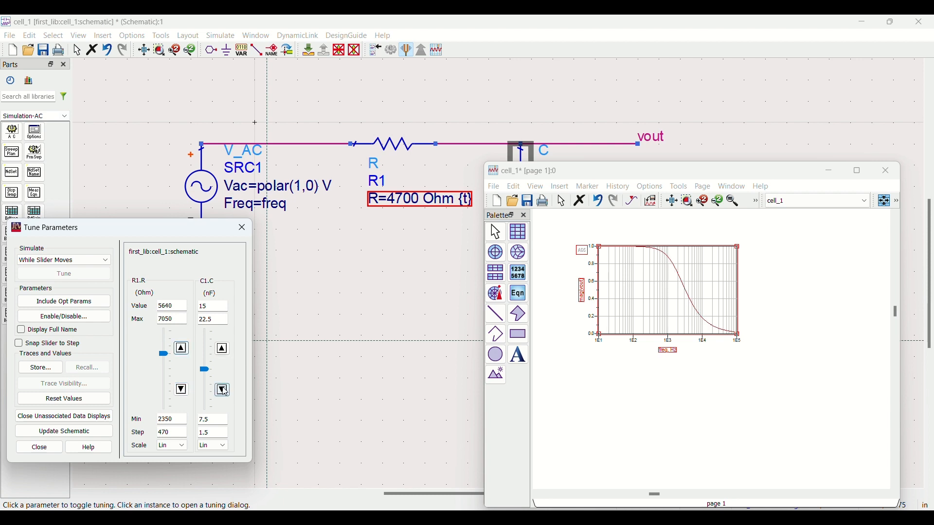
Tune C1's capacitance down to 12 nF and up to 18 nF
{"action": "left_click", "coordinate": [223, 391]}
{"action": "left_click", "coordinate": [223, 391]}
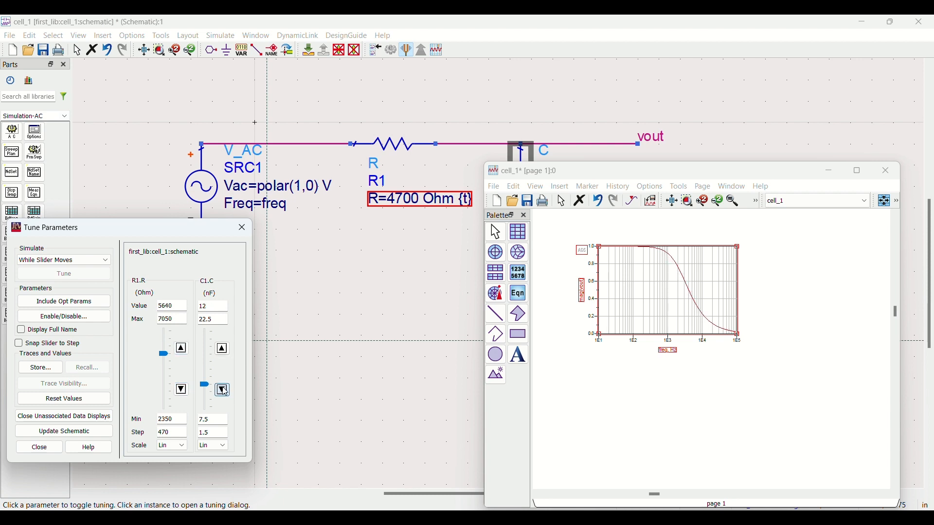
{"action": "left_click", "coordinate": [223, 350]}
{"action": "left_click", "coordinate": [224, 350]}
{"action": "left_click", "coordinate": [224, 350]}
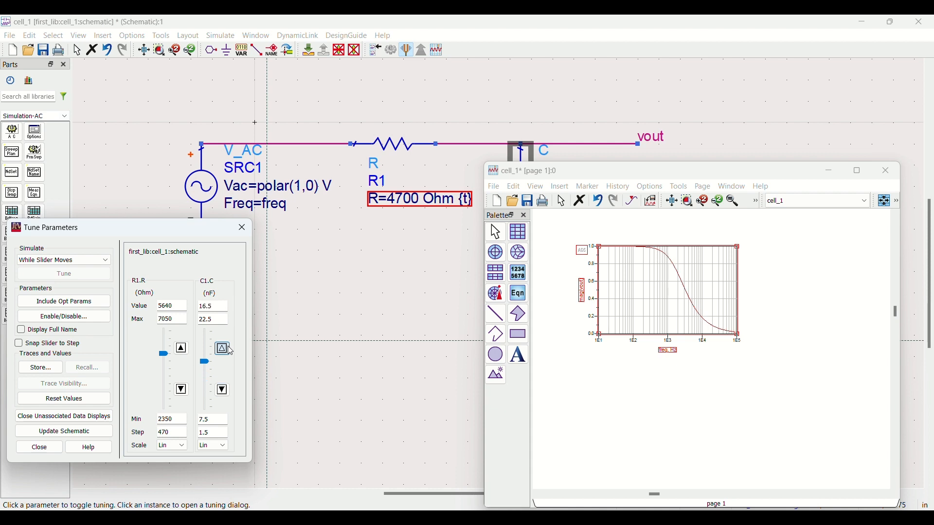
{"action": "left_click", "coordinate": [223, 350]}
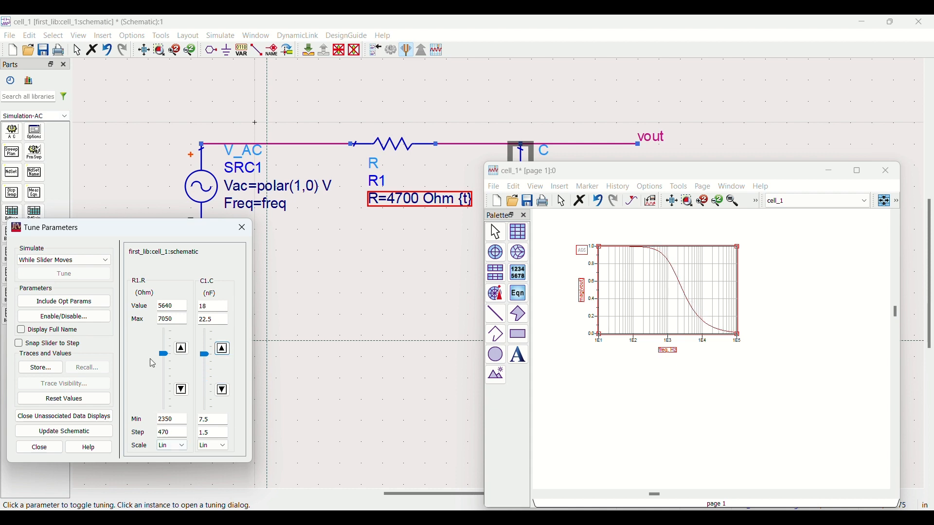
Close the tuning tool without saving the tuned values to the schematic, and close the simulation status window
{"action": "left_click", "coordinate": [248, 235]}
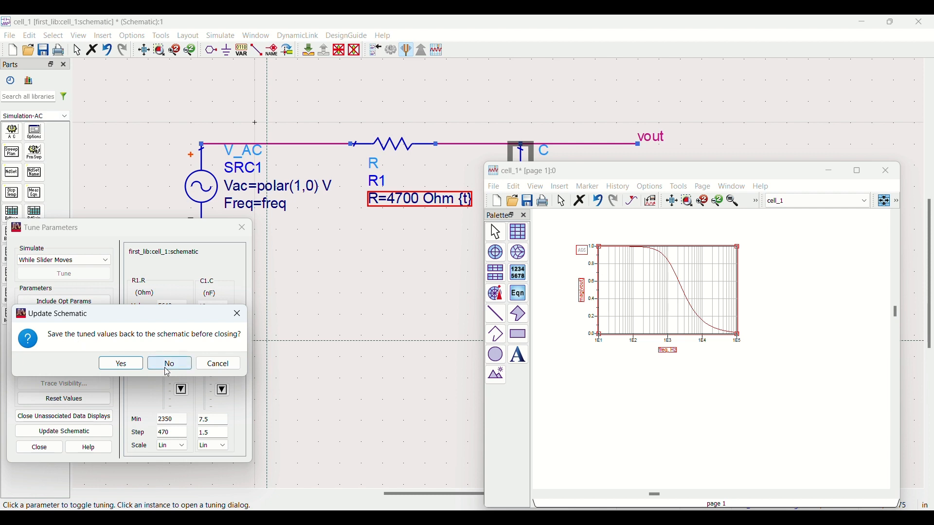
{"action": "left_click", "coordinate": [168, 372]}
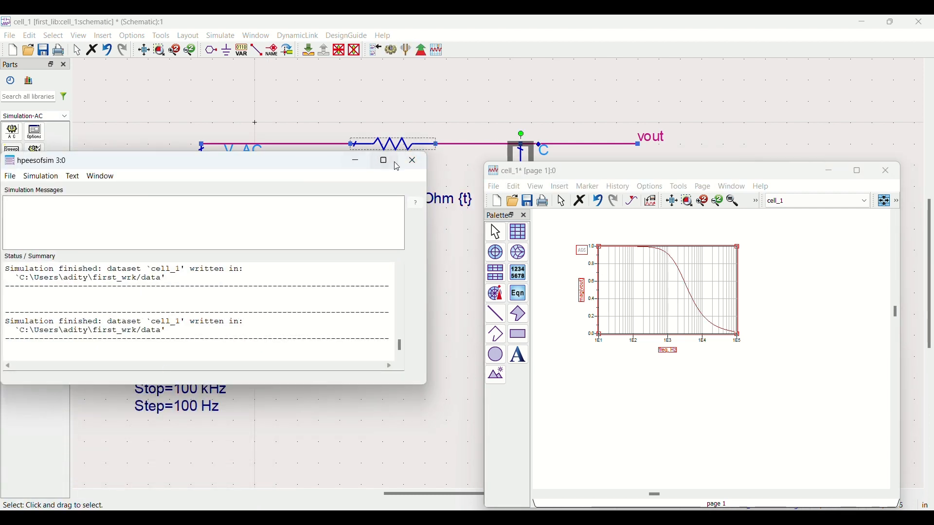
{"action": "left_click", "coordinate": [416, 168]}
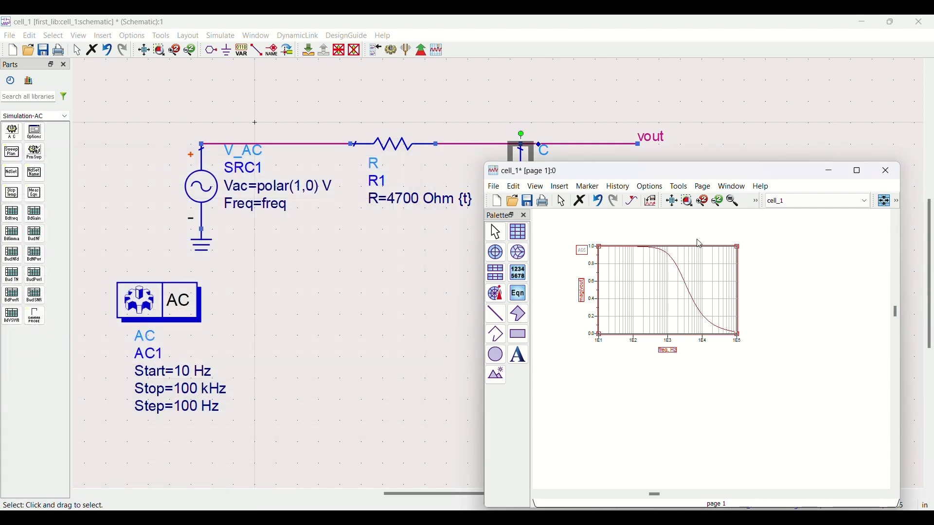
{"action": "left_click_drag", "start_coordinate": [723, 171], "coordinate": [817, 221]}
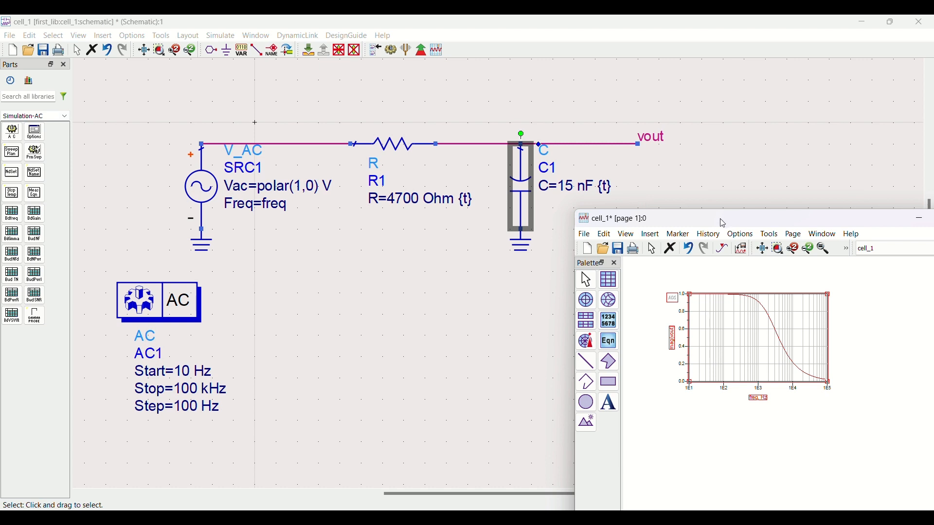
{"action": "left_click_drag", "start_coordinate": [723, 223], "coordinate": [575, 194]}
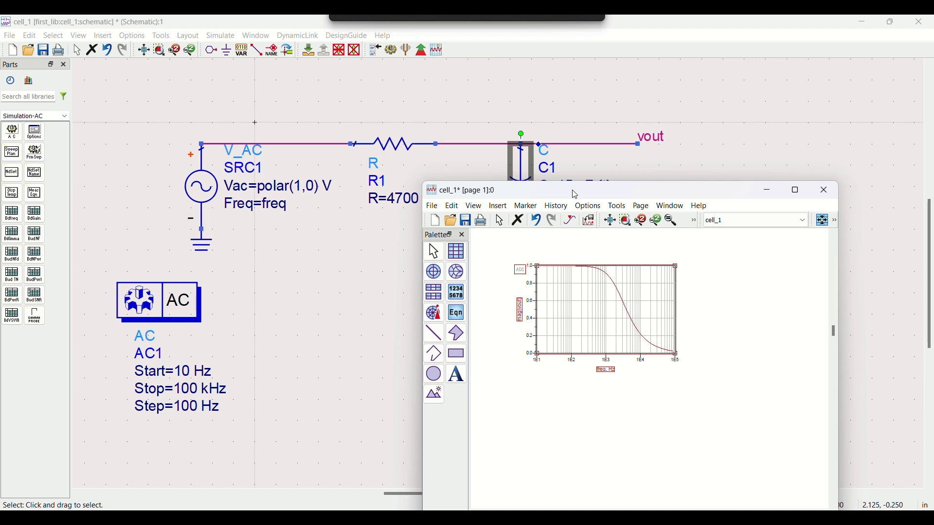
{"action": "left_click_drag", "start_coordinate": [576, 195], "coordinate": [612, 126]}
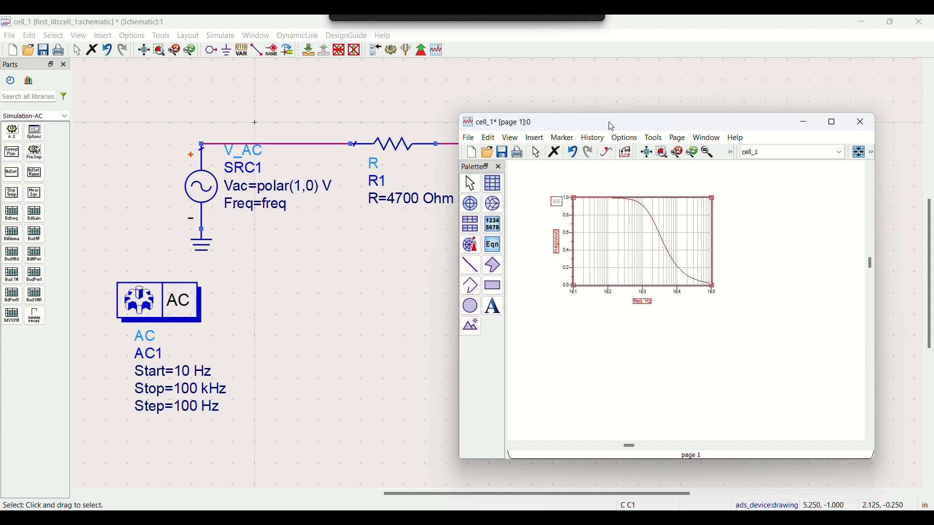
Close the cell_1 data display and the cell_1 schematic, saving the changes to both
{"action": "left_click", "coordinate": [864, 125]}
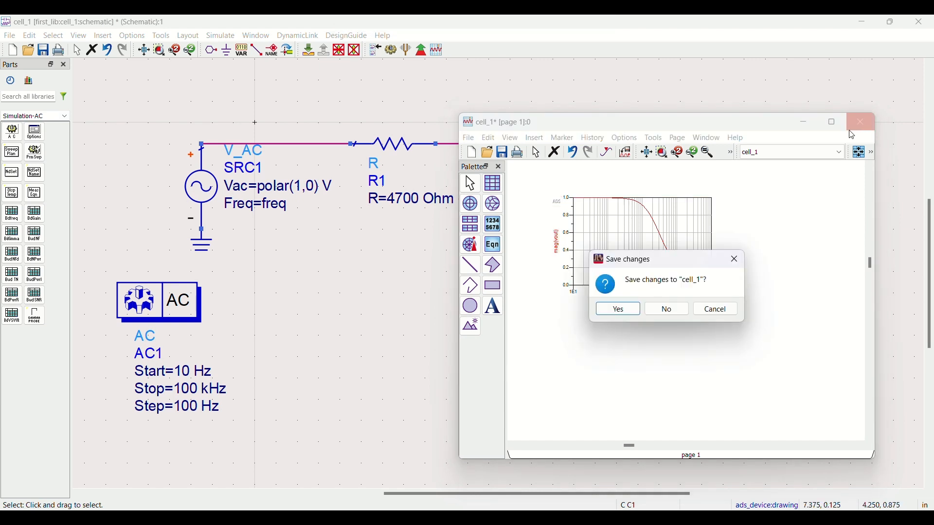
{"action": "left_click", "coordinate": [618, 310]}
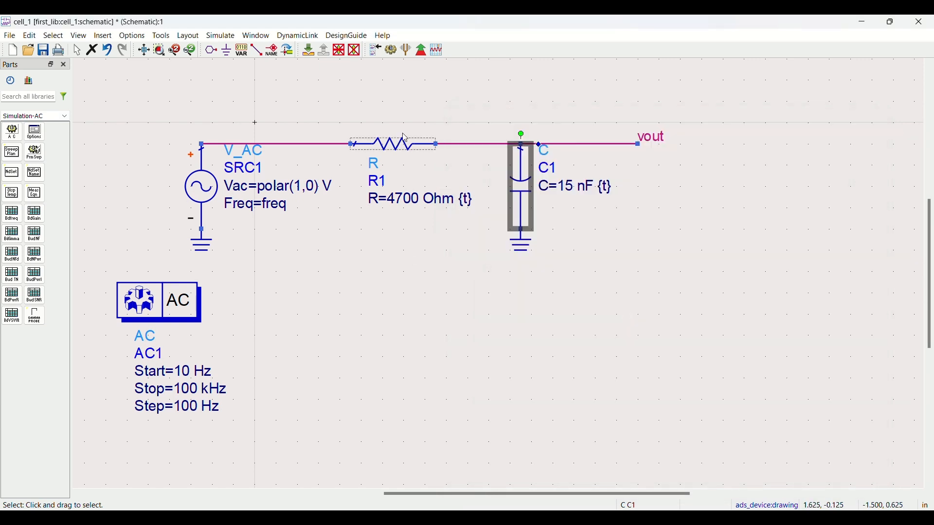
{"action": "left_click", "coordinate": [918, 22]}
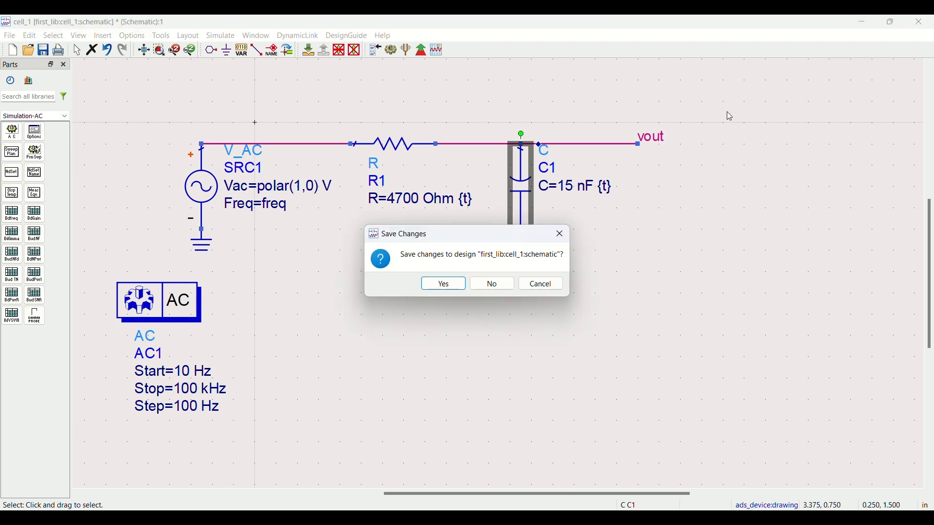
{"action": "left_click", "coordinate": [443, 283]}
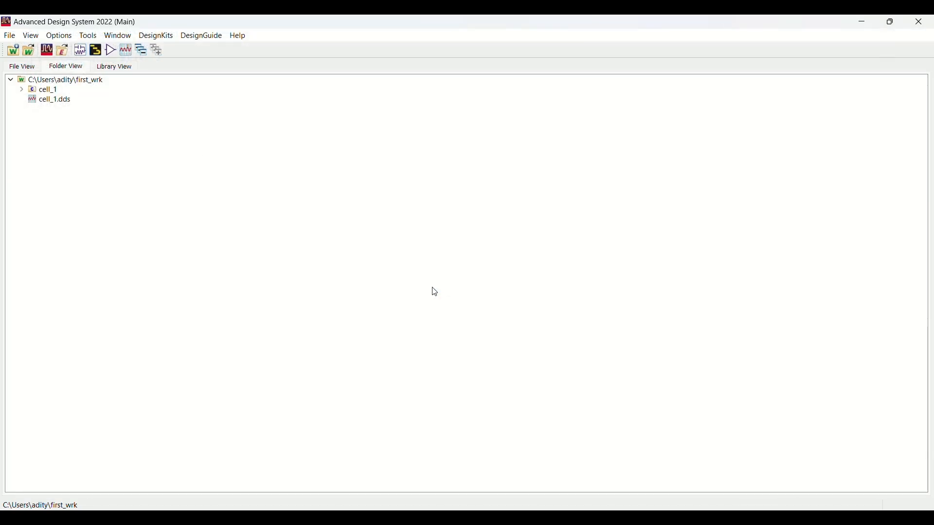
Close the first_wrk workspace and dismiss the Get Started welcome window
{"action": "left_click", "coordinate": [10, 37]}
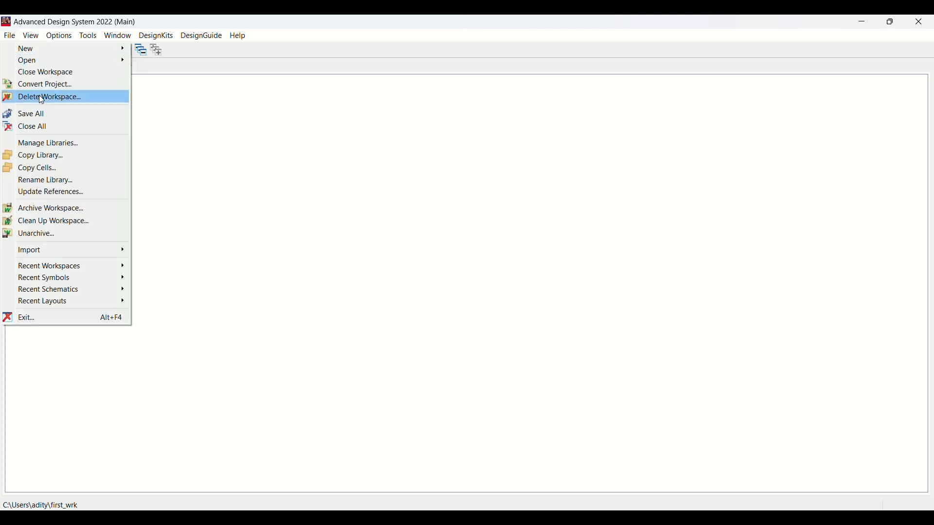
{"action": "left_click", "coordinate": [47, 73]}
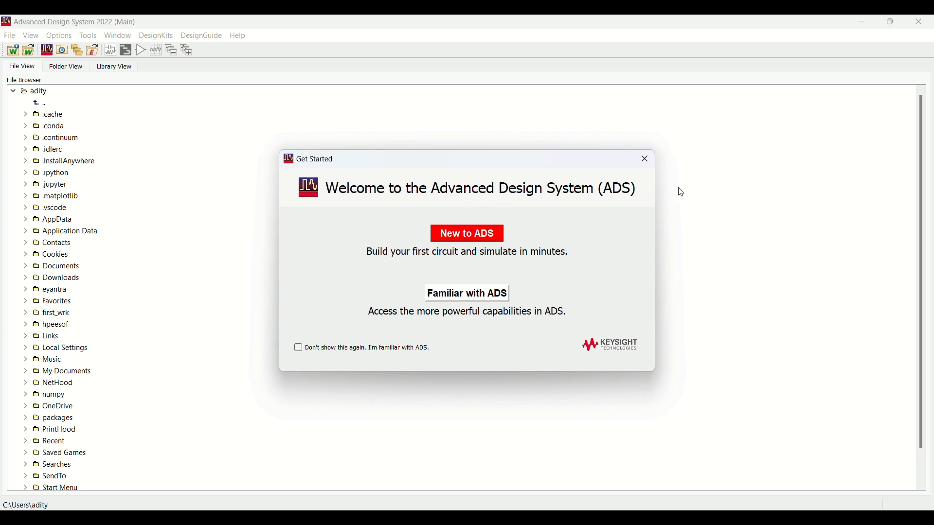
{"action": "left_click", "coordinate": [645, 159]}
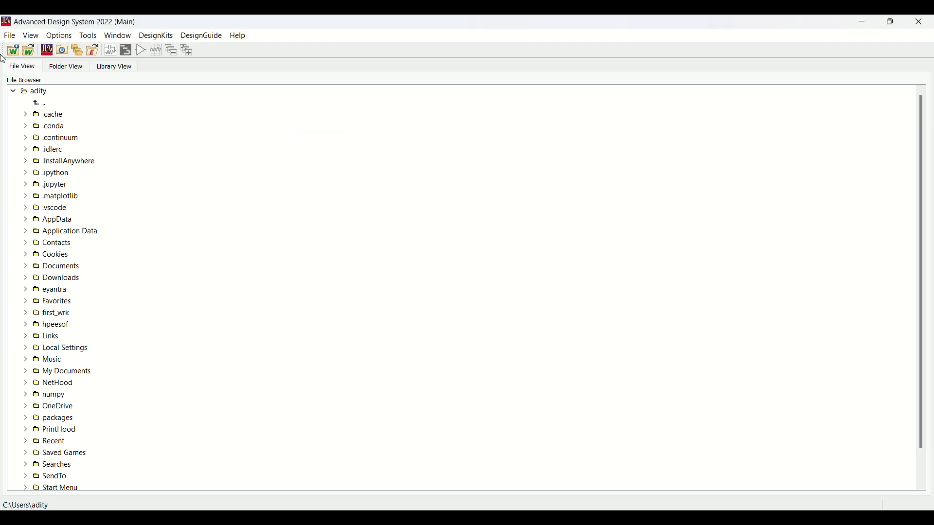
Delete the first_wrk workspace from the user's home folder and confirm the deletion
{"action": "left_click", "coordinate": [11, 36]}
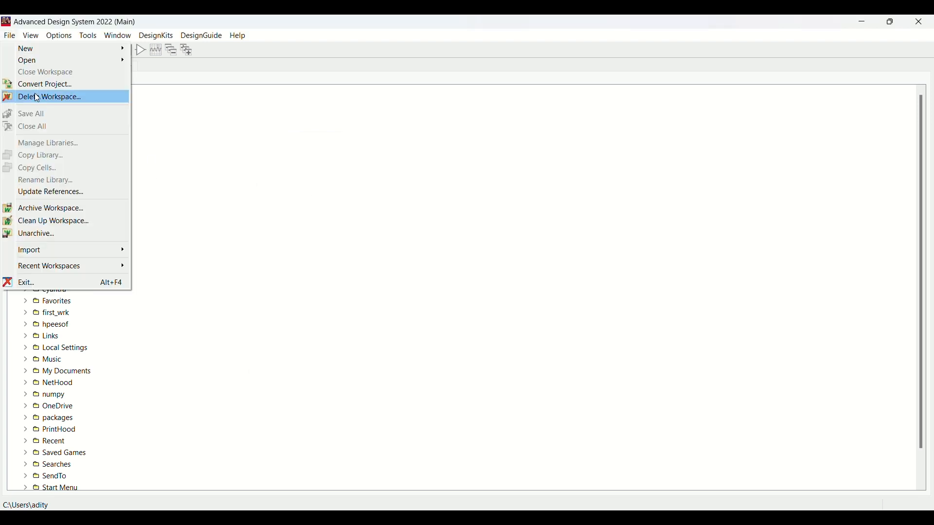
{"action": "left_click", "coordinate": [38, 99]}
{"action": "scroll", "coordinate": [299, 244], "scroll_direction": "down", "scroll_amount": 1}
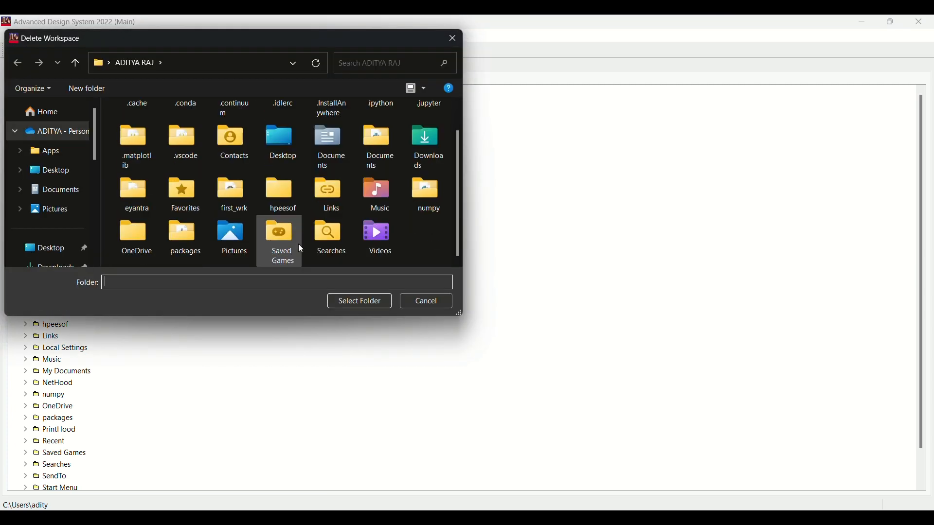
{"action": "left_click", "coordinate": [235, 195]}
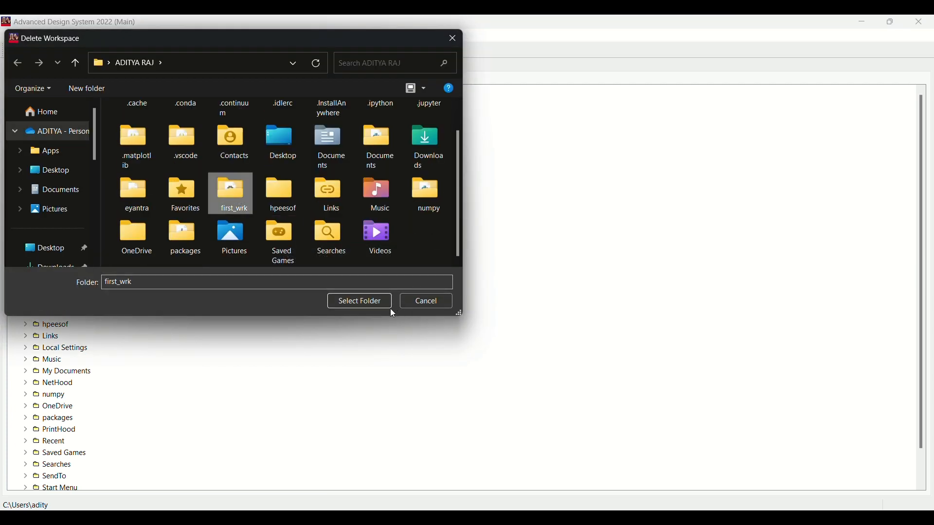
{"action": "left_click", "coordinate": [375, 302]}
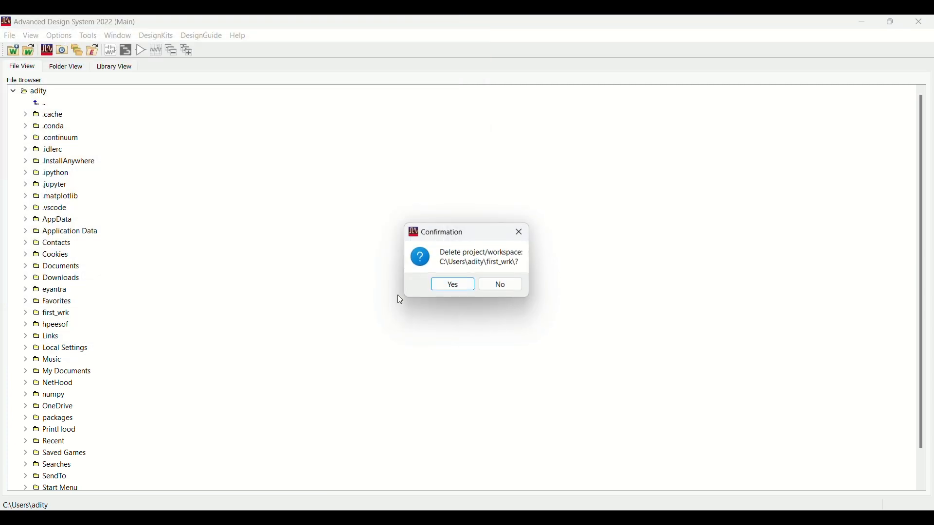
{"action": "left_click", "coordinate": [457, 290]}
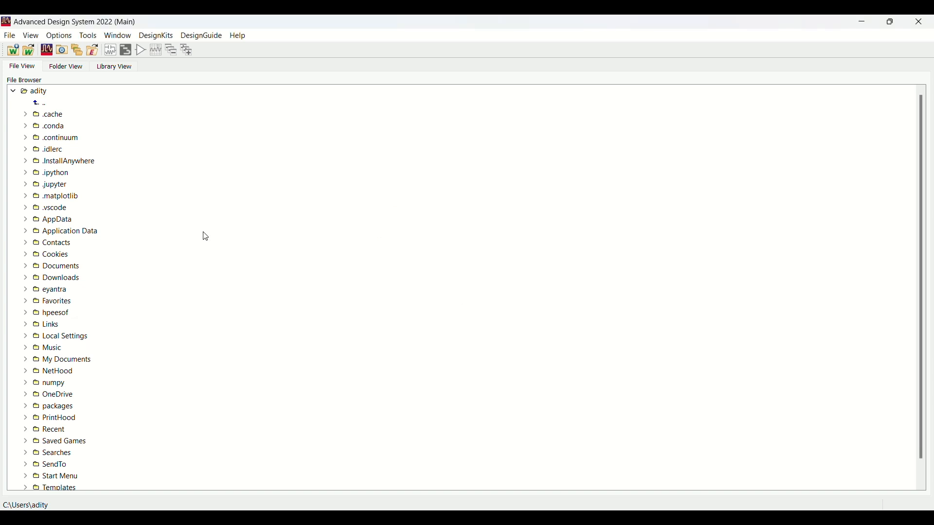